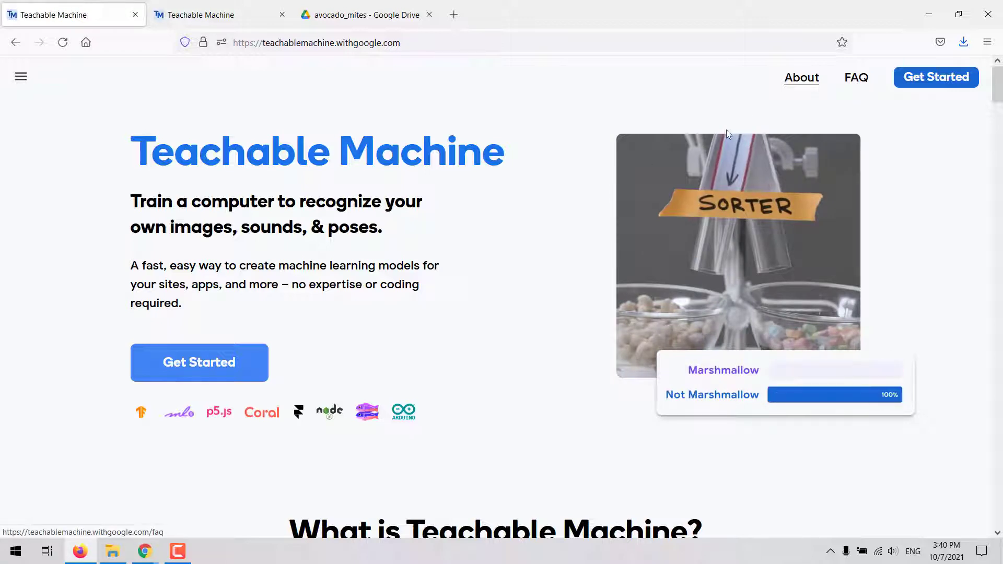
- Switch to the Teachable Machine FAQ page in the second browser tab
left_click(224, 19)
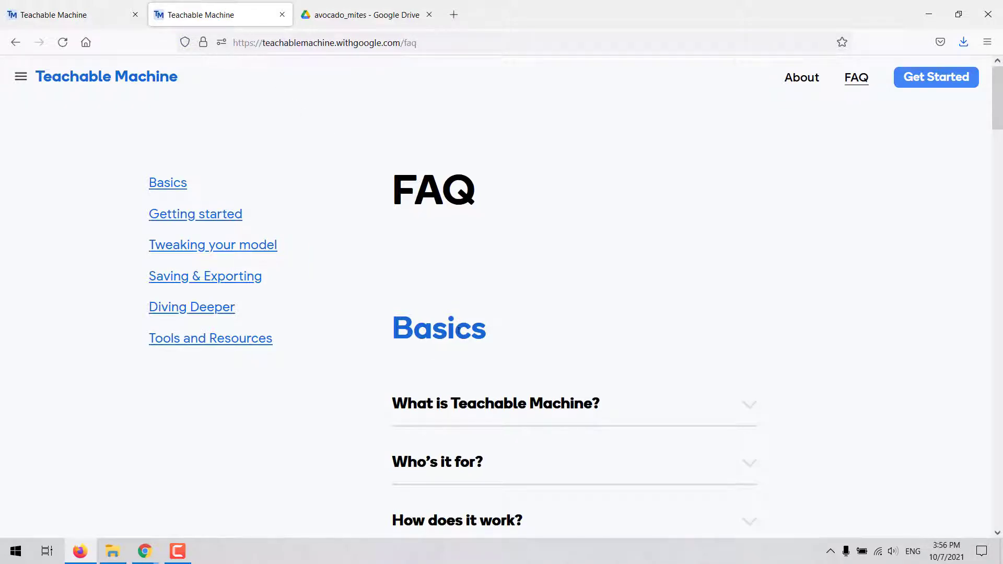
- Scroll the FAQ down to the Diving Deeper answer explaining transfer learning
scroll(421, 362, "down", 7)
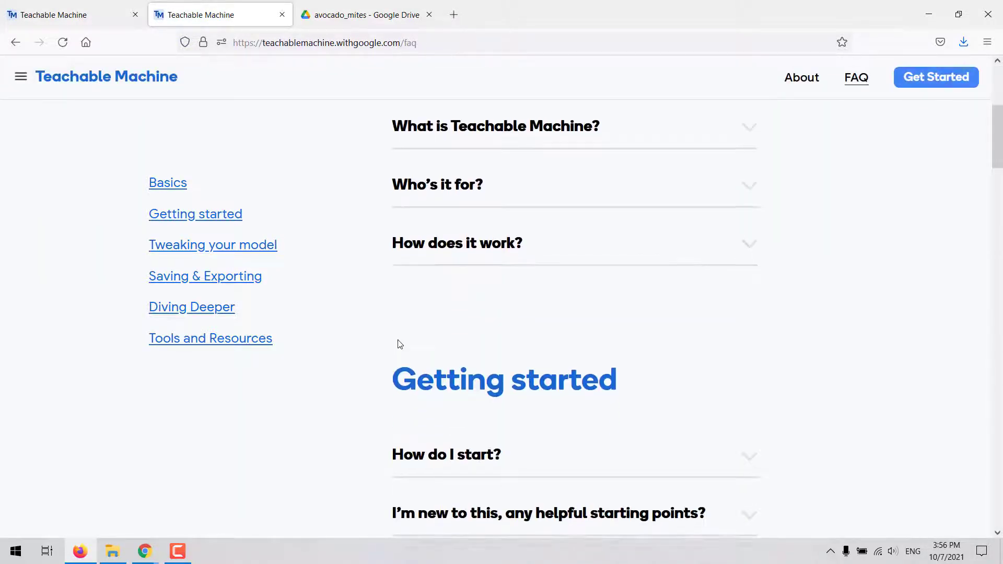
scroll(400, 344, "down", 4)
scroll(395, 340, "down", 6)
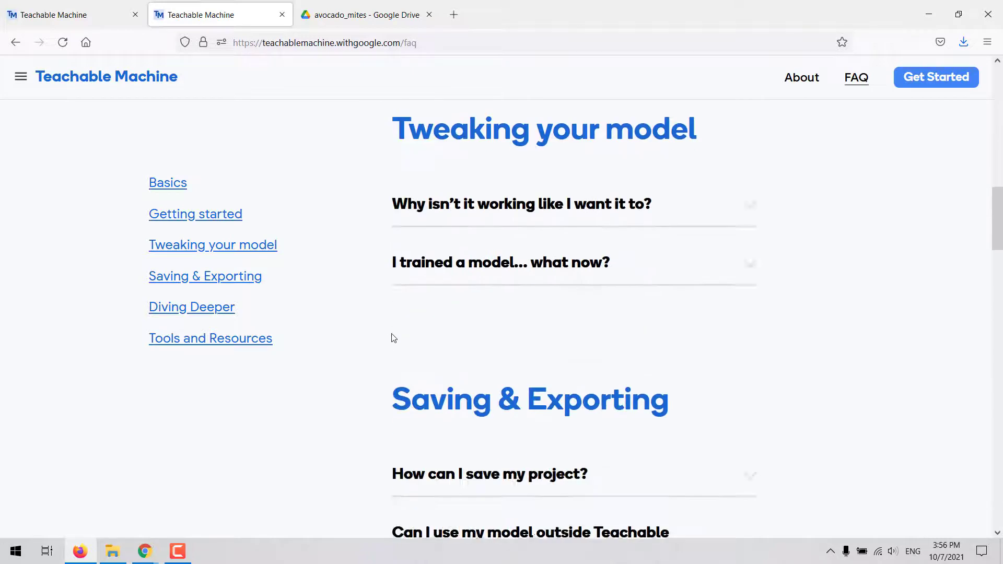
scroll(393, 338, "down", 9)
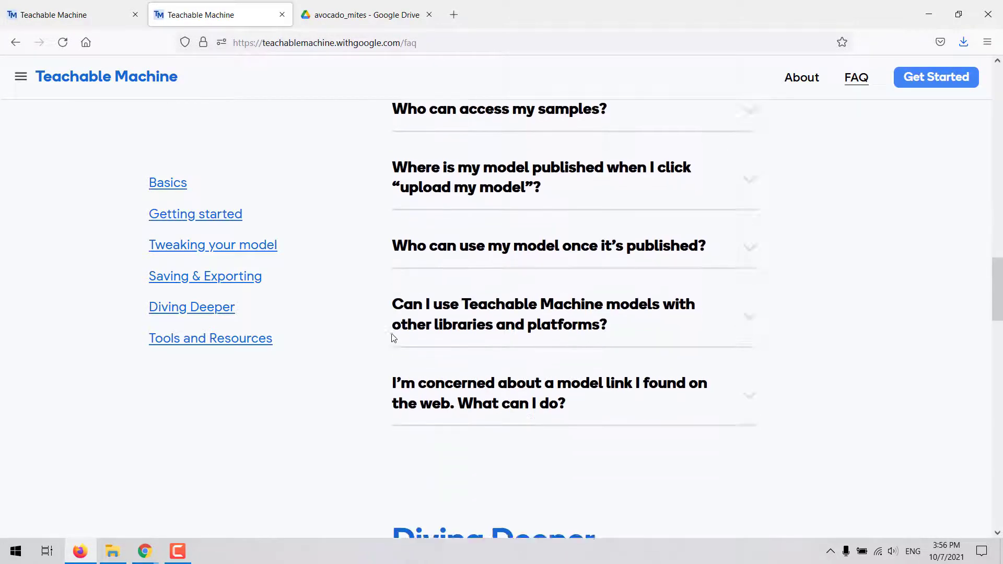
scroll(394, 338, "down", 5)
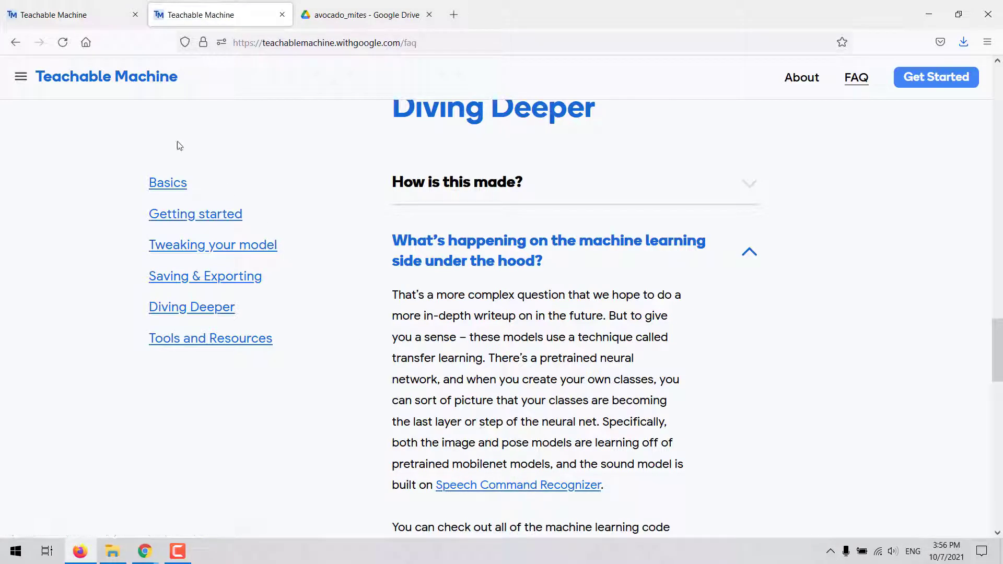
- Return to the Teachable Machine home page and scroll to 'How do I use it?'
left_click(82, 14)
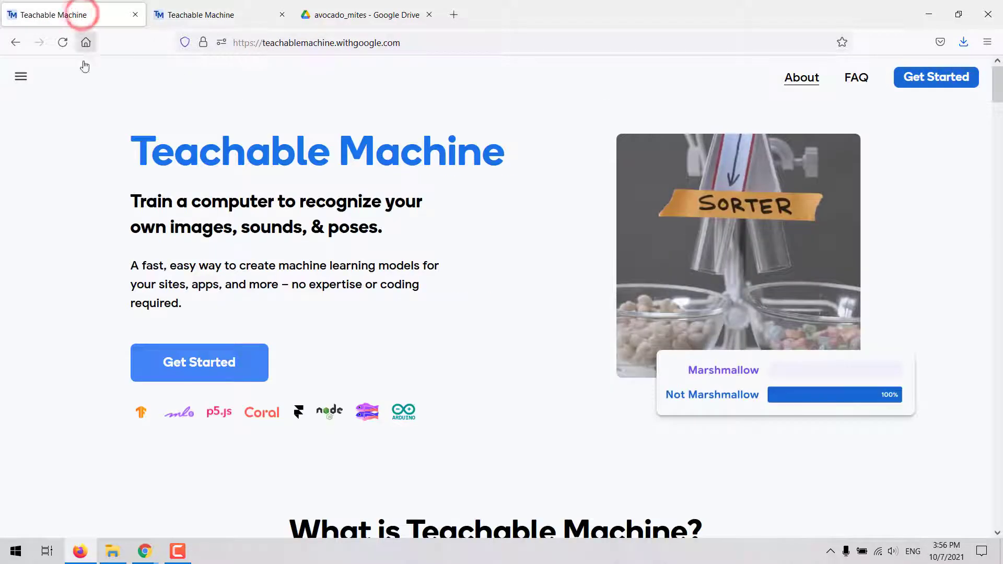
scroll(88, 218, "down", 15)
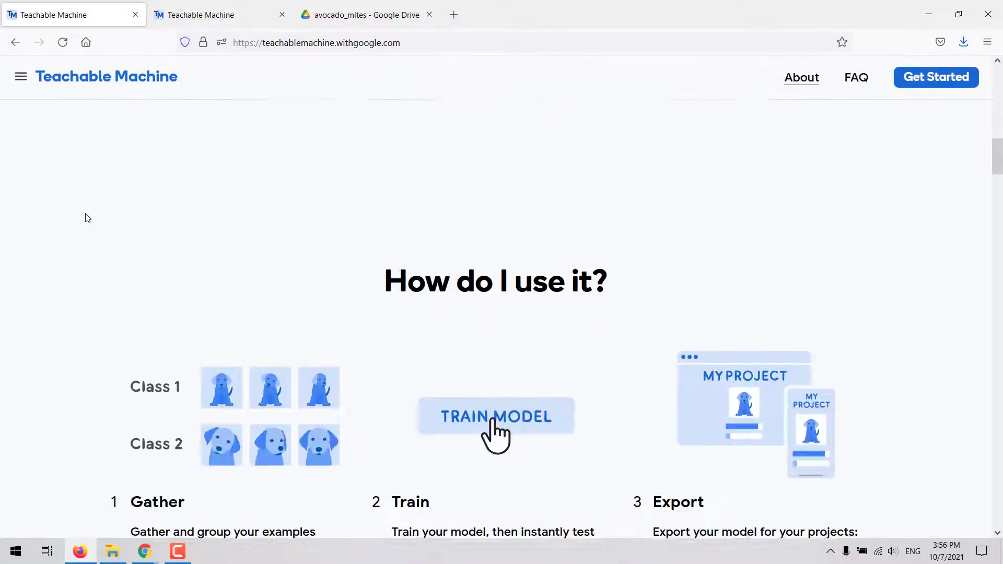
scroll(88, 218, "down", 3)
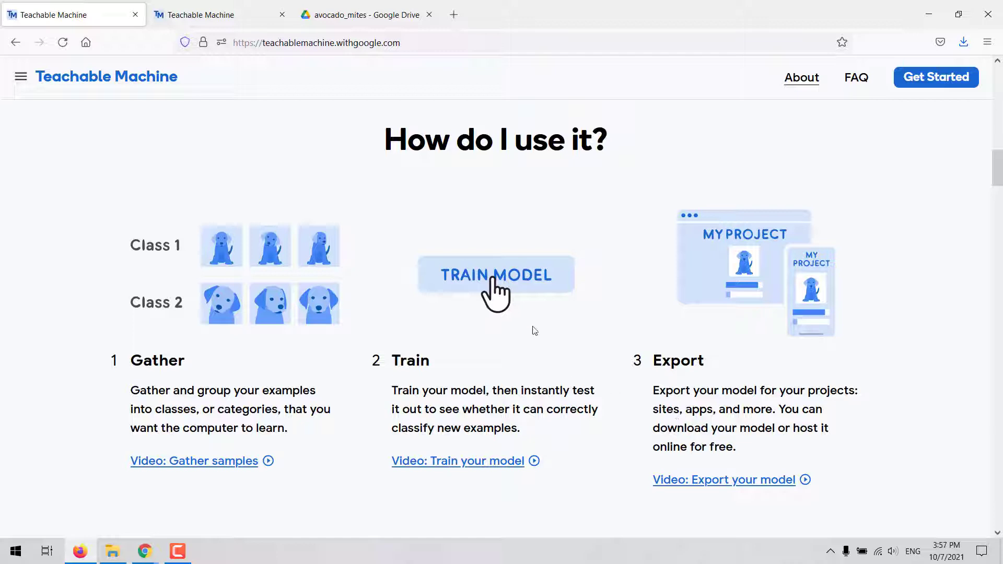
- In the avocado_mites Drive folder, browse the healthy › train leaf photos
left_click(358, 19)
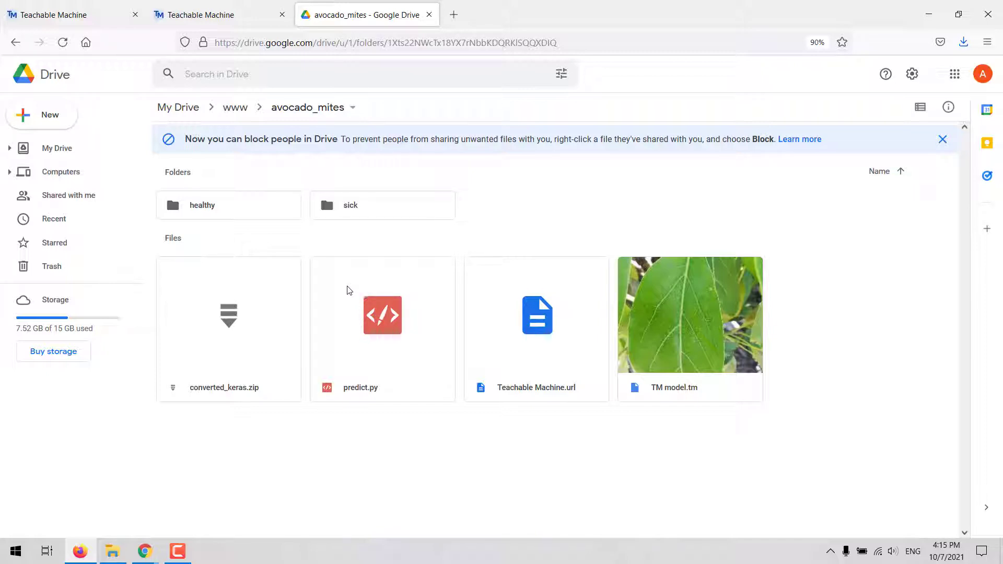
double_click(227, 214)
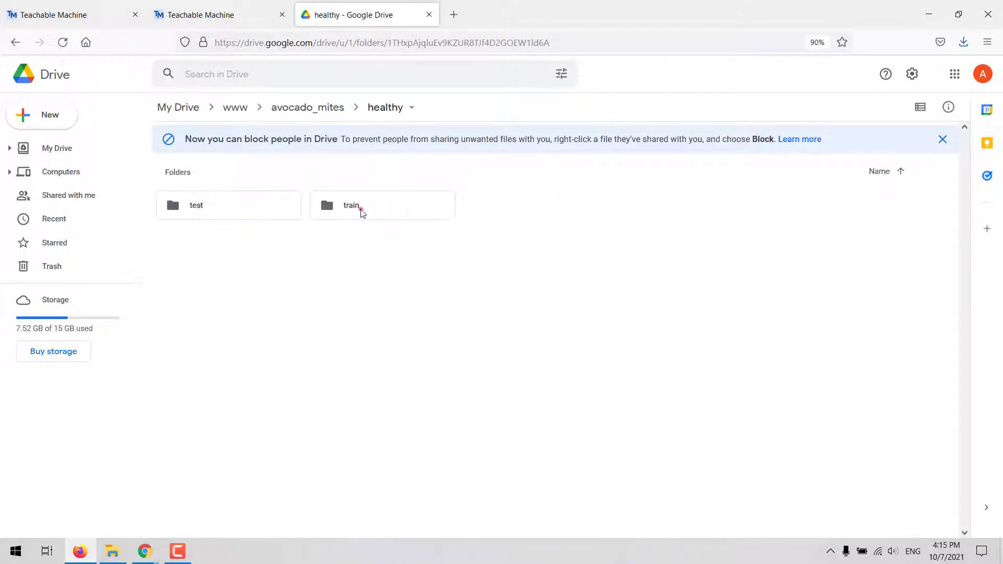
double_click(360, 208)
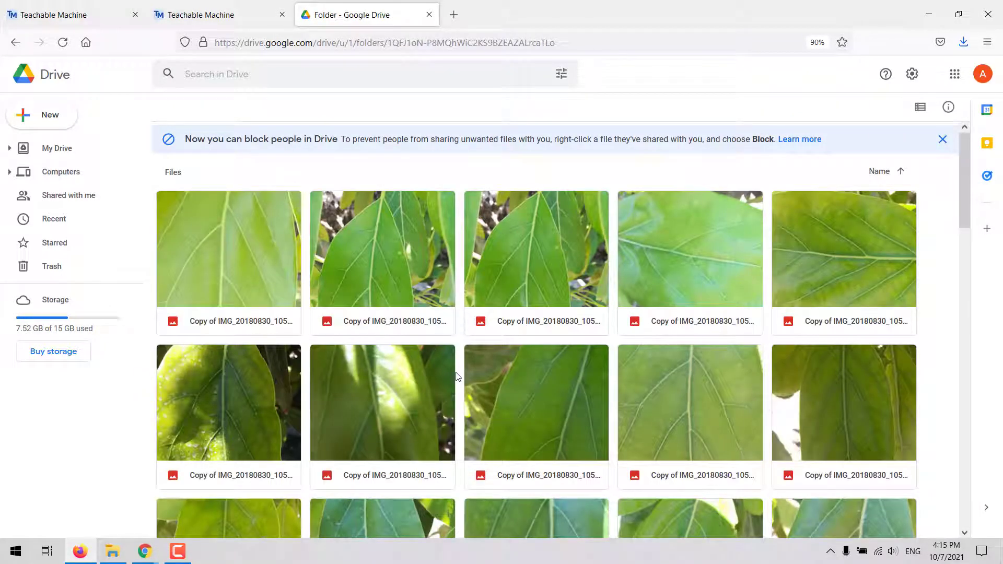
scroll(455, 369, "down", 3)
scroll(444, 345, "up", 3)
- Go back to avocado_mites and browse the sick › train leaf photos
left_click(232, 107)
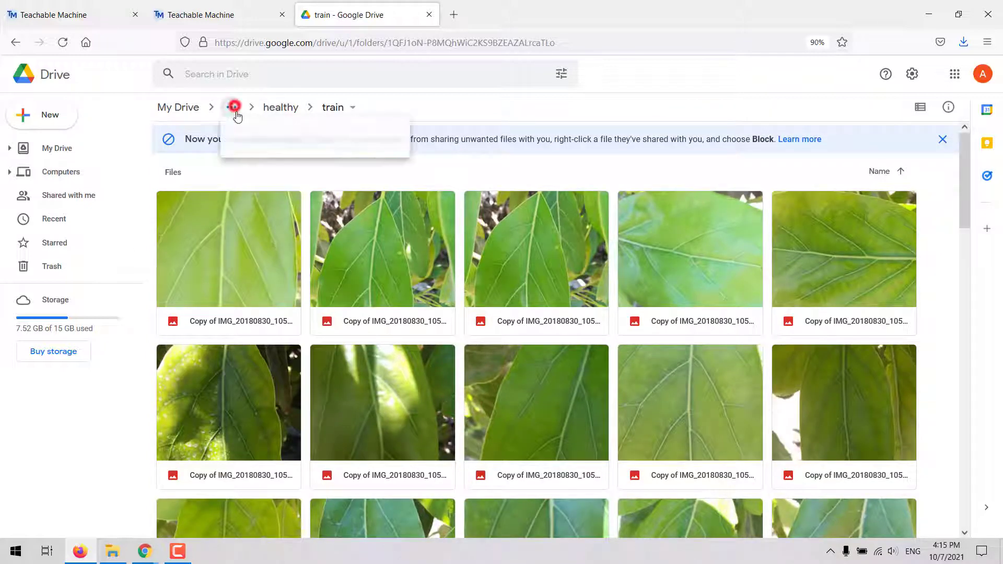
left_click(263, 156)
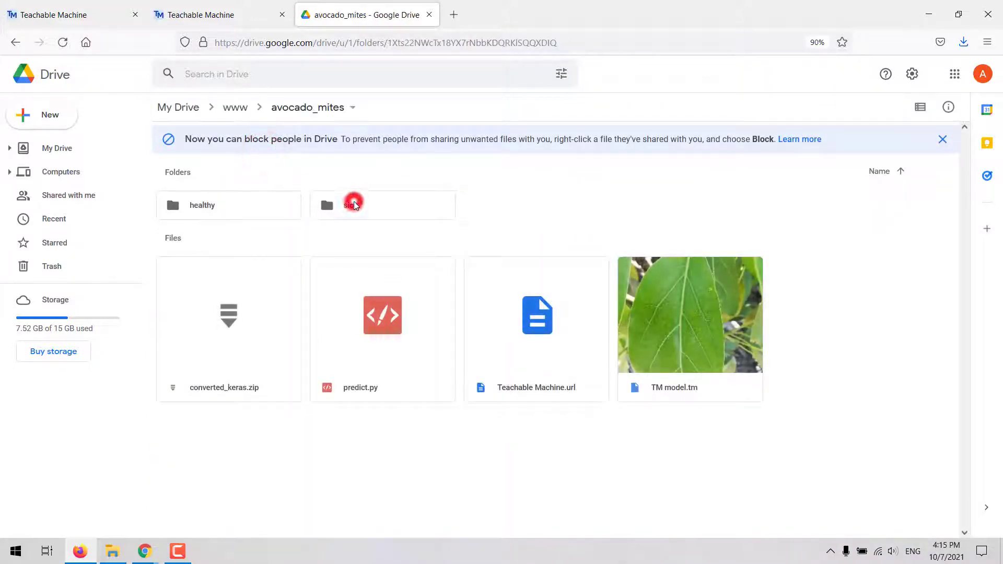
double_click(350, 203)
double_click(355, 205)
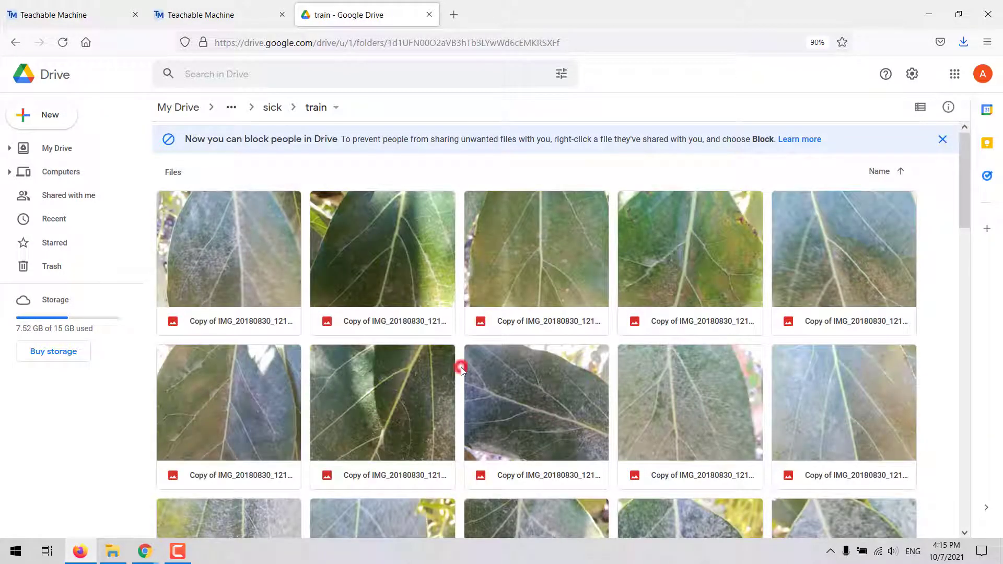
scroll(461, 371, "down", 5)
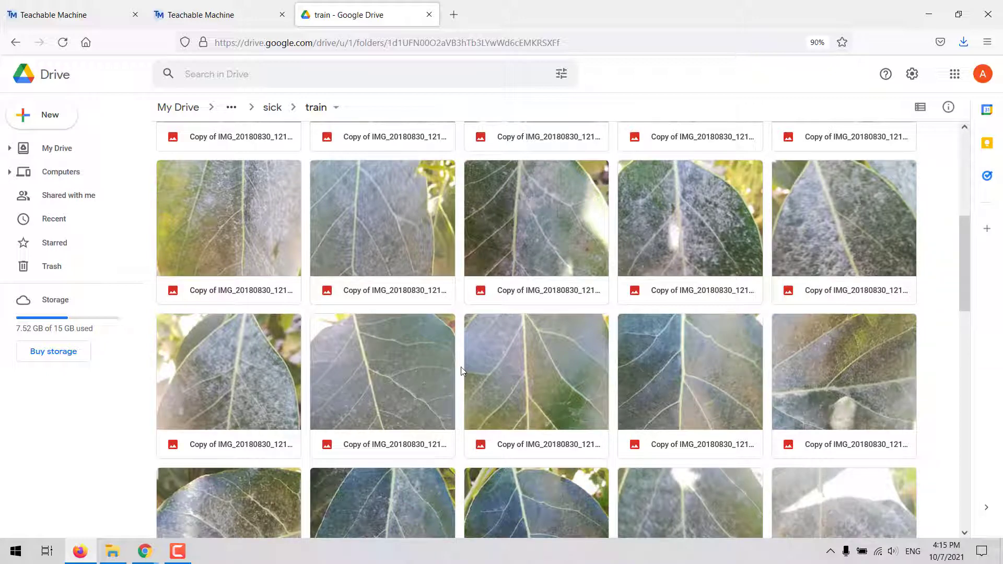
scroll(461, 370, "up", 6)
scroll(464, 370, "down", 1)
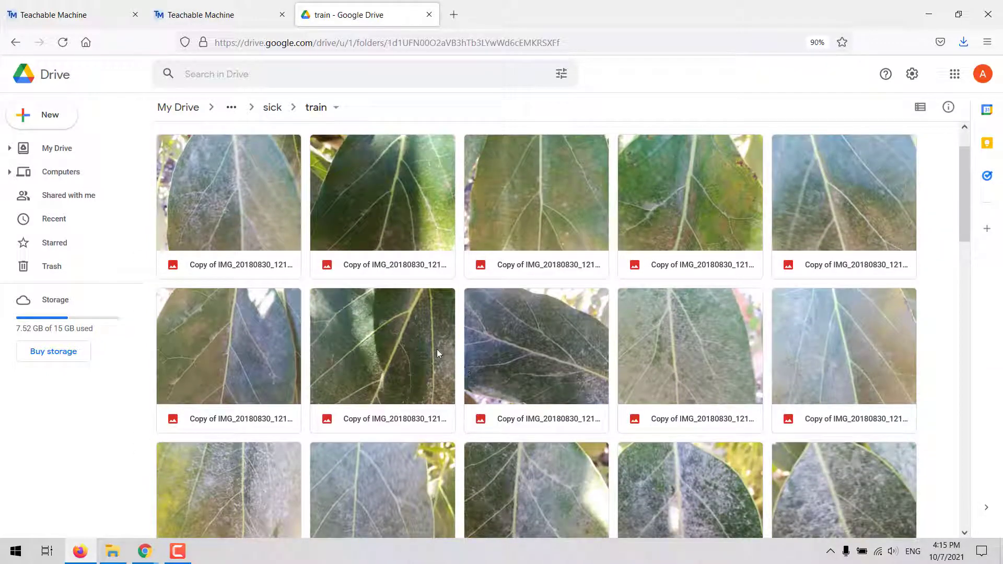
left_click(67, 14)
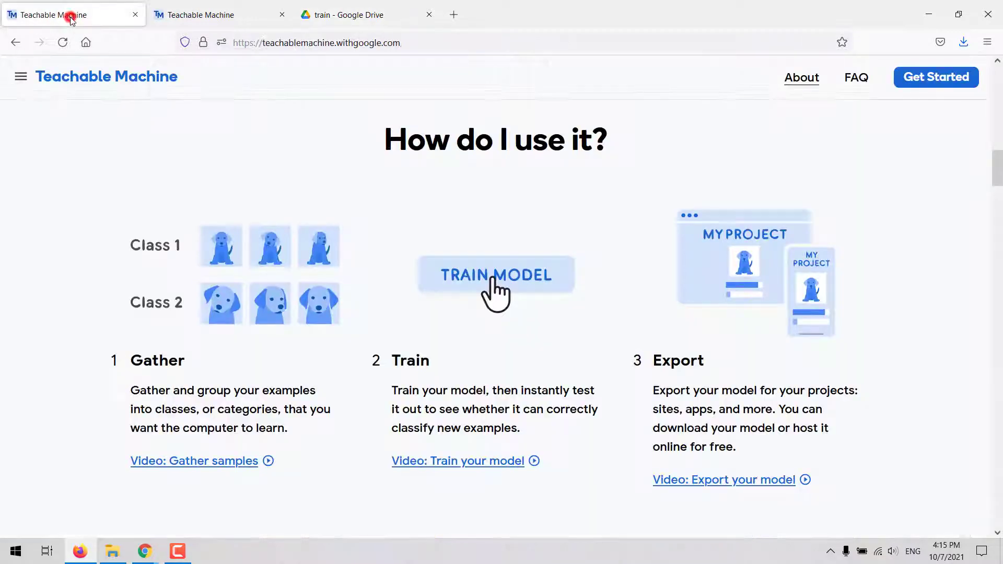
- Open Get Started in a new tab and begin a new Image Project
right_click(924, 92)
left_click(923, 92)
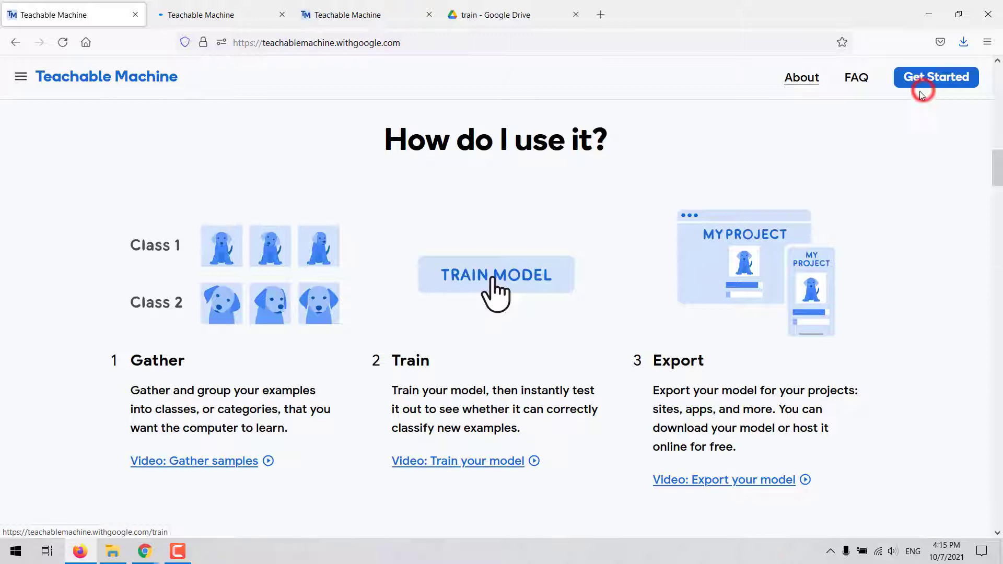
left_click(225, 16)
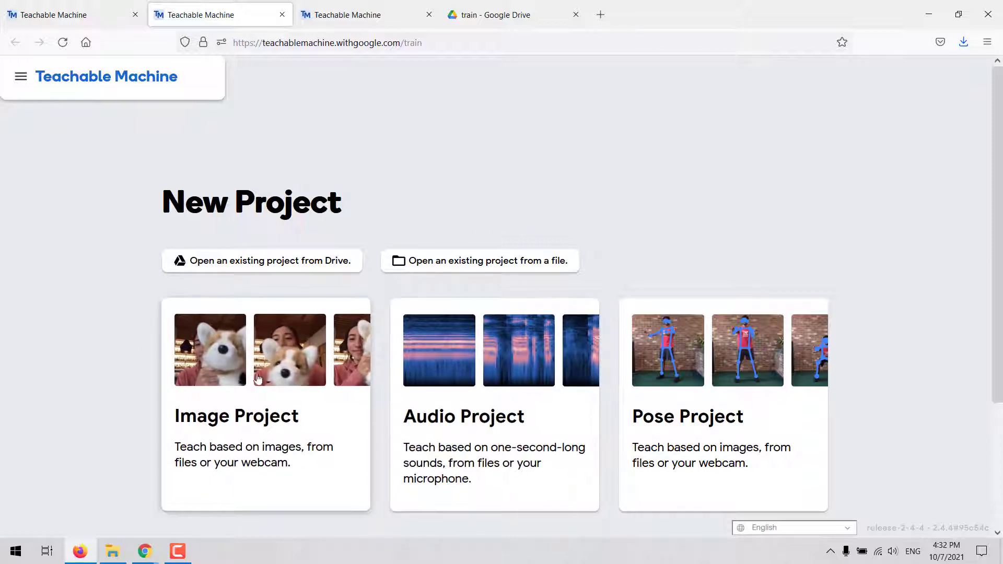
left_click(223, 388)
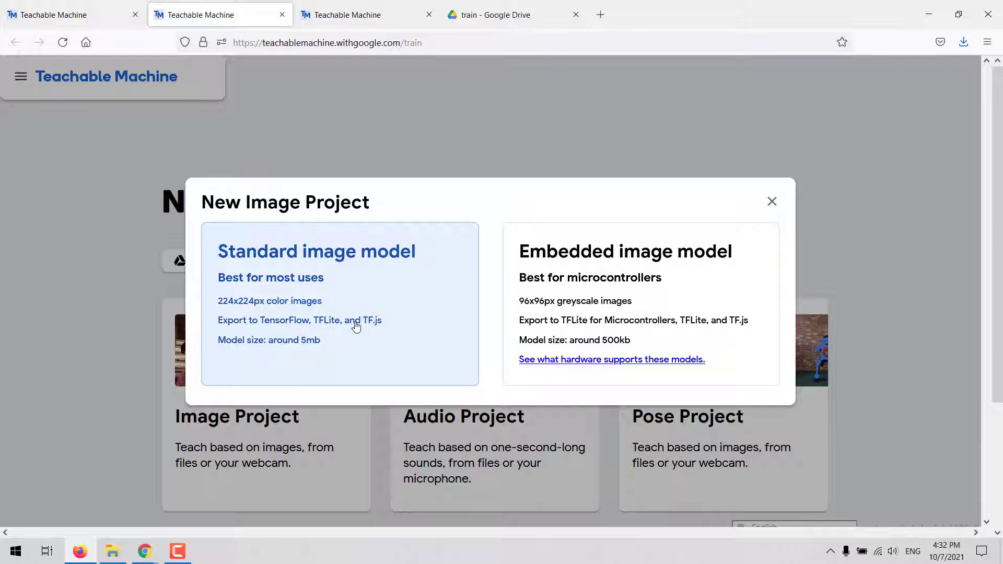
- Choose the Standard image model and rename Class 1 to 'healthy'
left_click(359, 318)
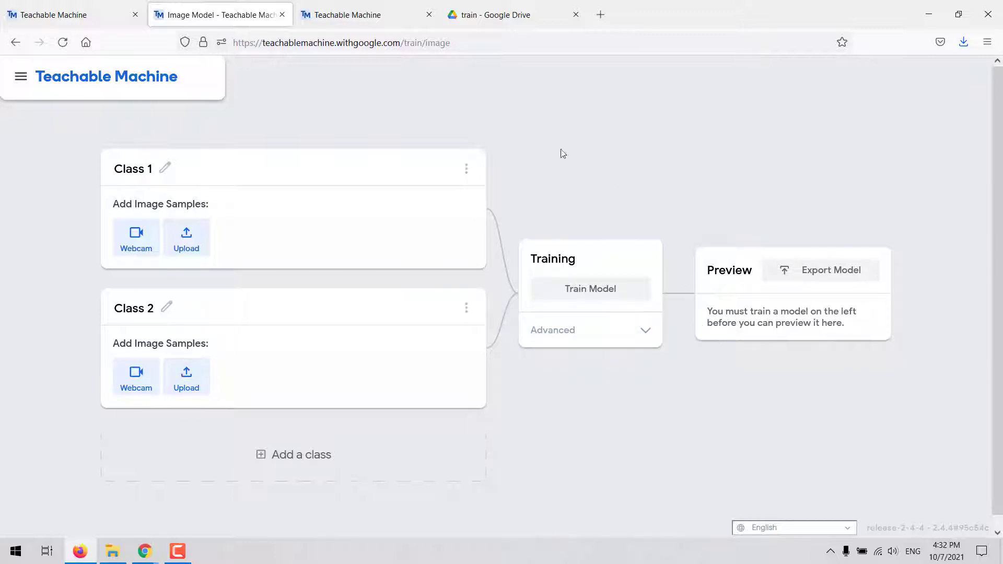
left_click(166, 171)
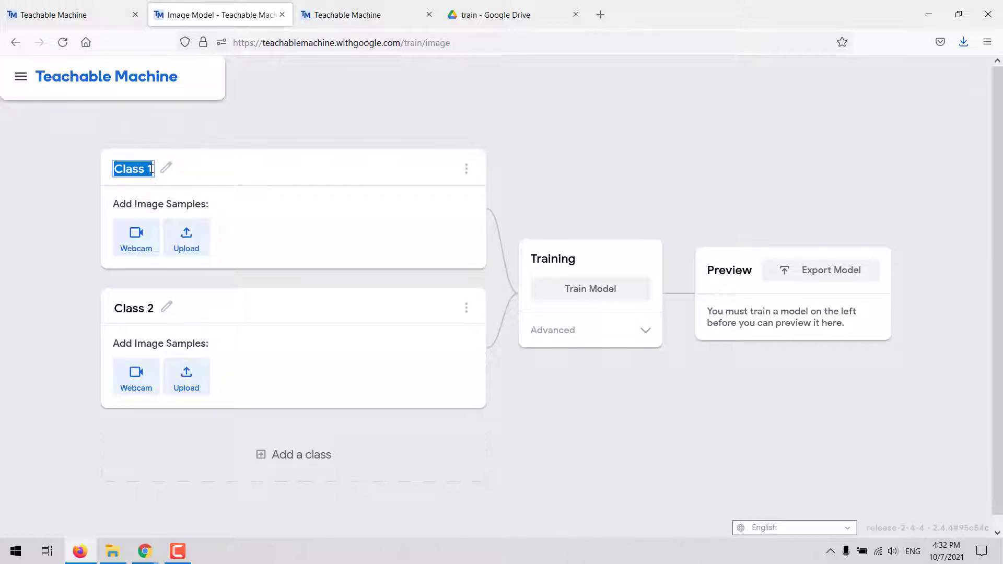
type("healthy")
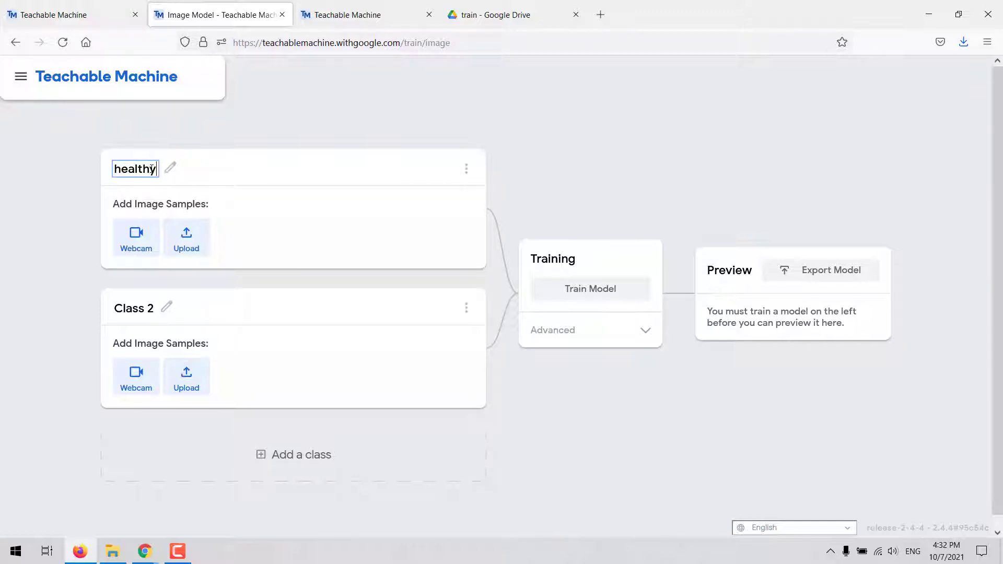
key("Return")
- Import from Google Drive for the healthy class, navigating to avocado_mites › healthy › train
left_click(194, 237)
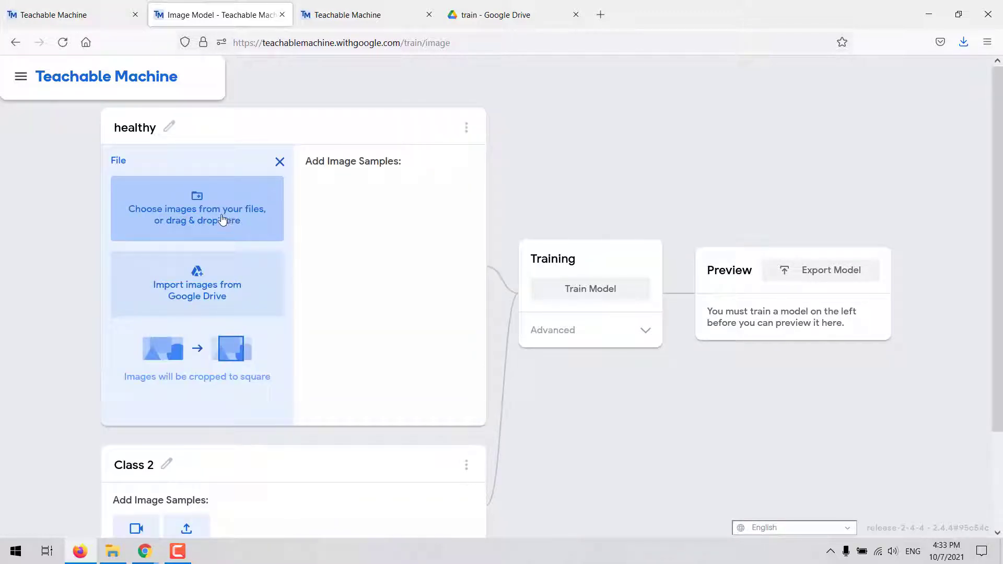
left_click(199, 285)
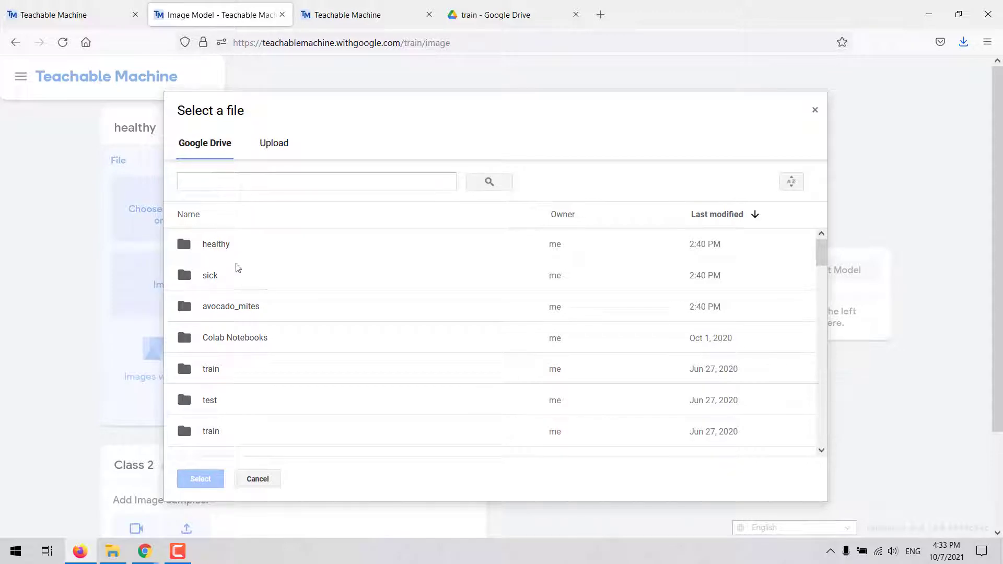
double_click(225, 306)
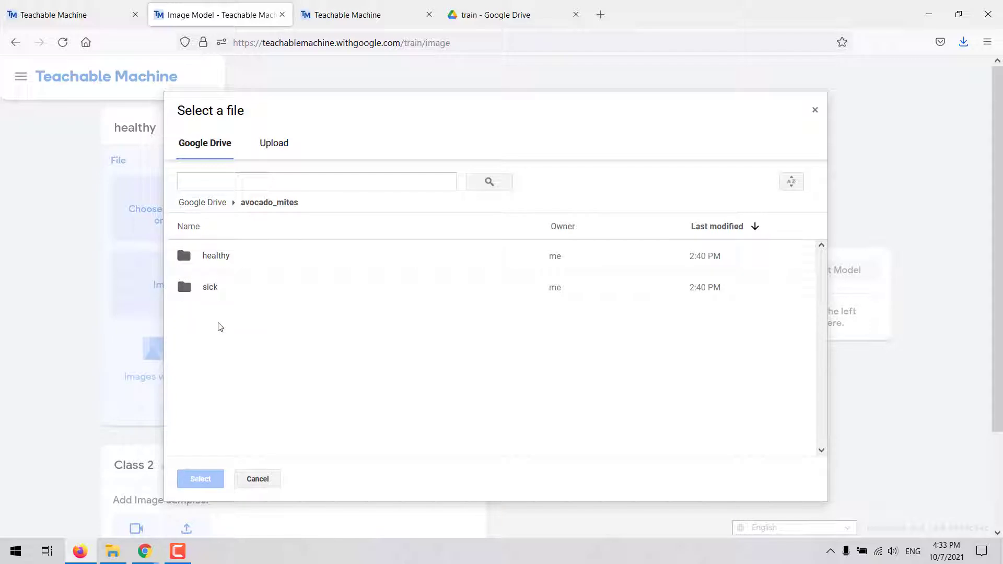
double_click(220, 257)
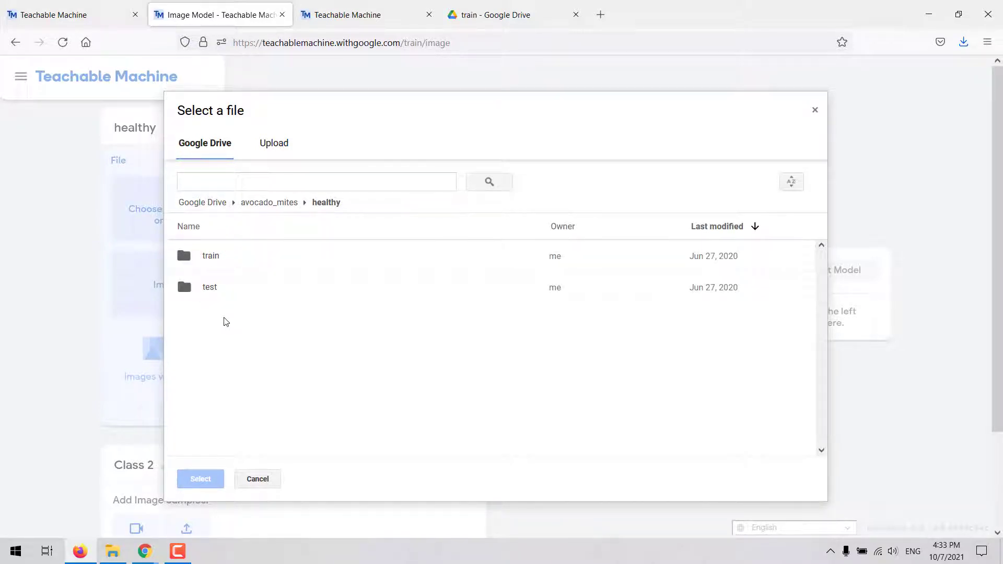
double_click(212, 255)
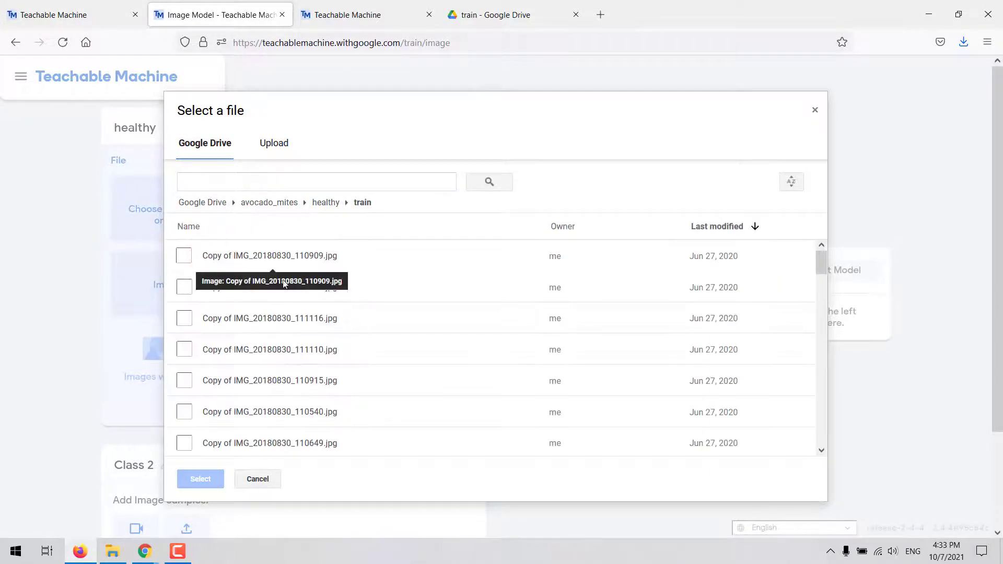
scroll(393, 317, "down", 2)
scroll(395, 319, "up", 2)
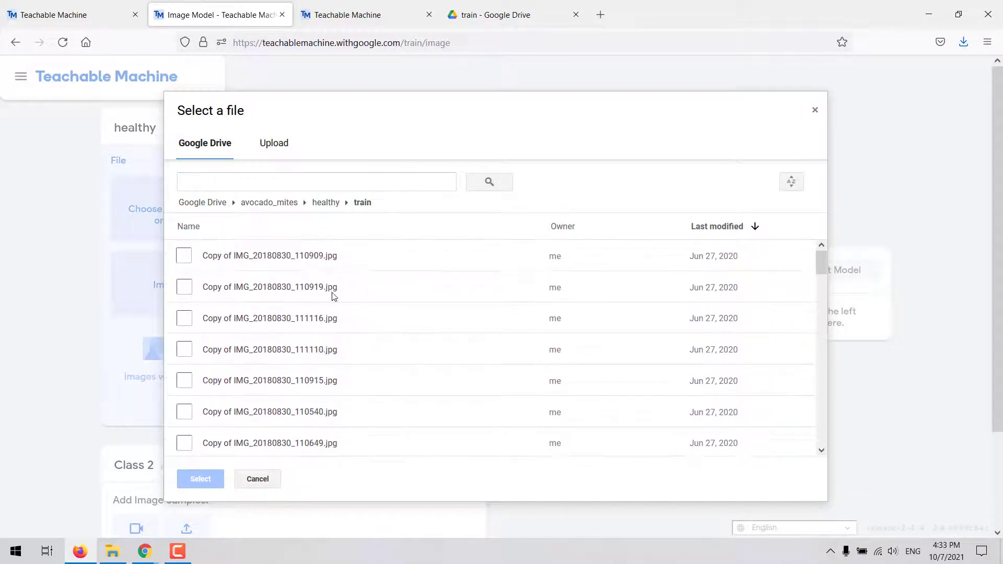
- Select the healthy images through Copy of IMG_20180830_110633.jpg and import them
left_click(311, 256)
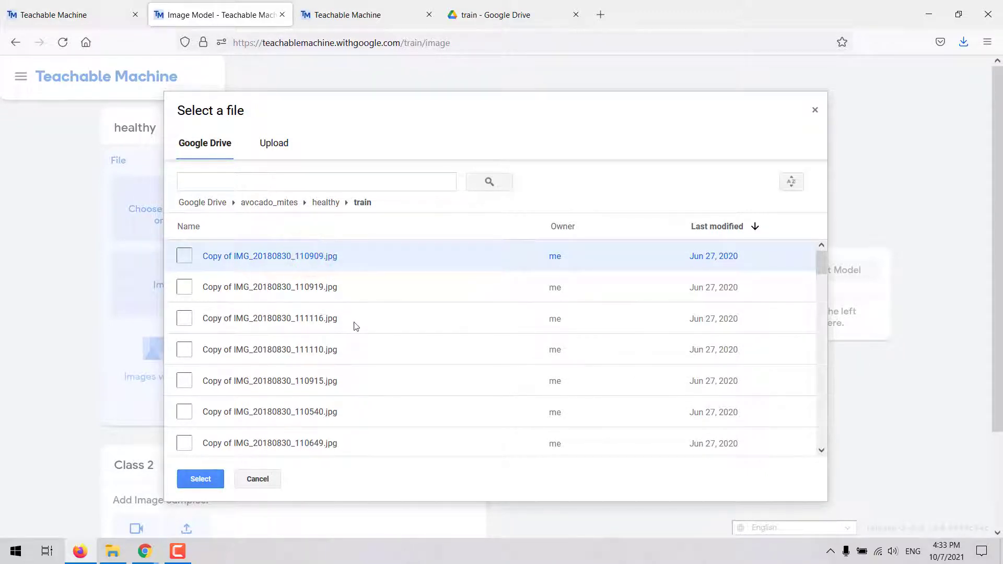
left_click(321, 380, "shift")
scroll(360, 374, "down", 3)
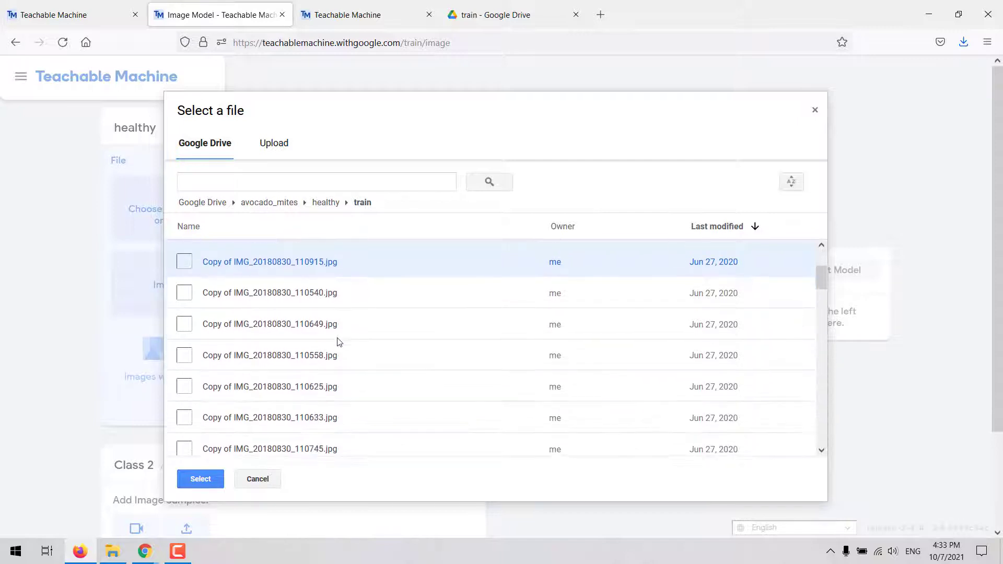
left_click(325, 418, "shift")
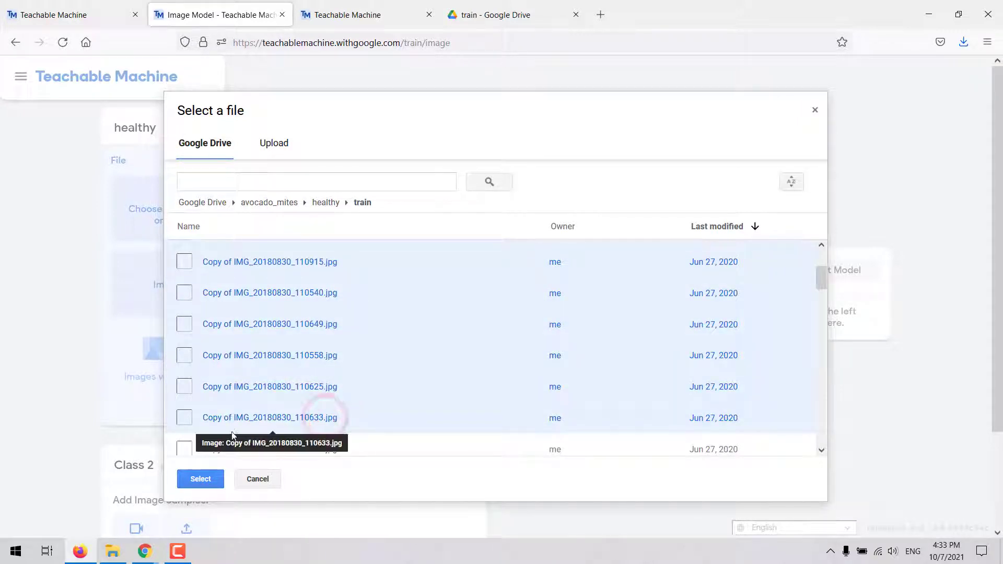
left_click(202, 479)
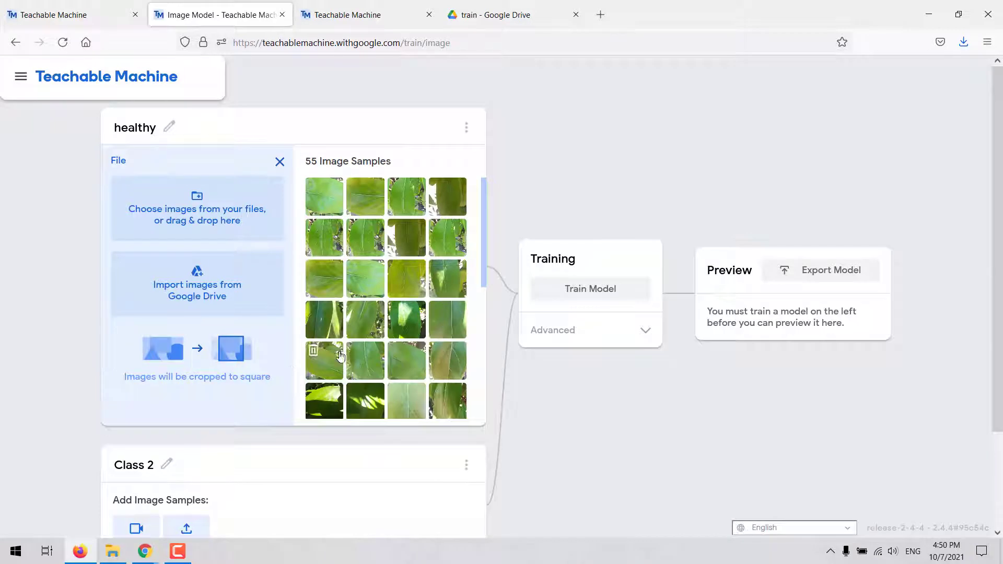
- Let the 55 imported healthy leaf images load into the class's sample grid
mouse_move(367, 349)
- Rename Class 2 to 'sick'
left_click(167, 467)
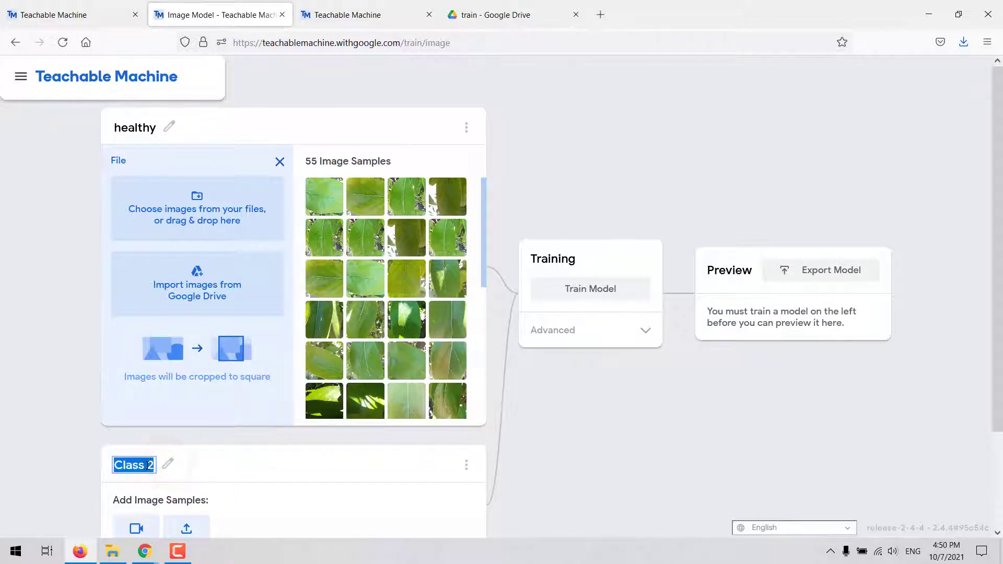
type("sick")
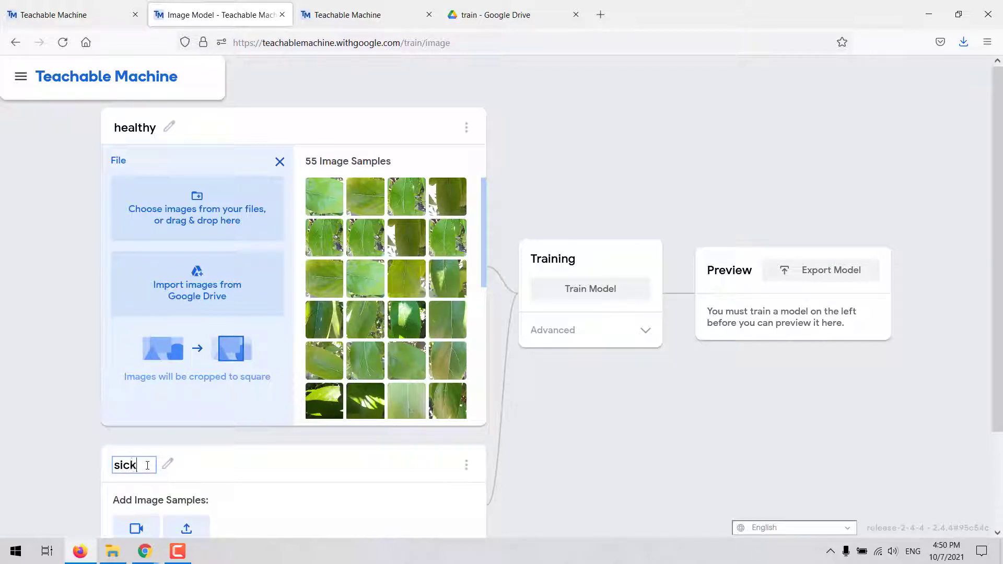
left_click(81, 428)
scroll(82, 427, "down", 2)
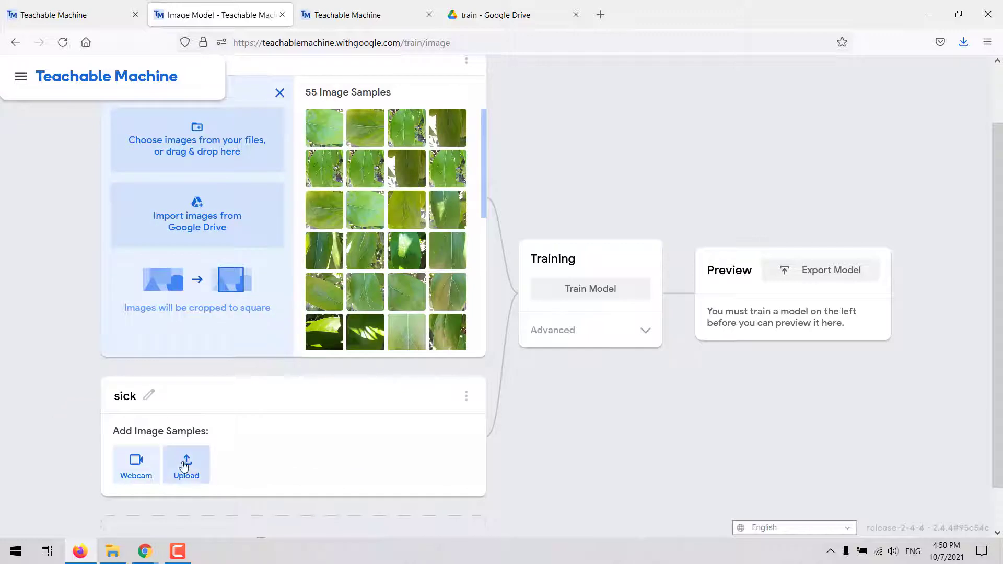
- Import all images from Drive sick › train into the sick class, giving 55 samples
left_click(186, 463)
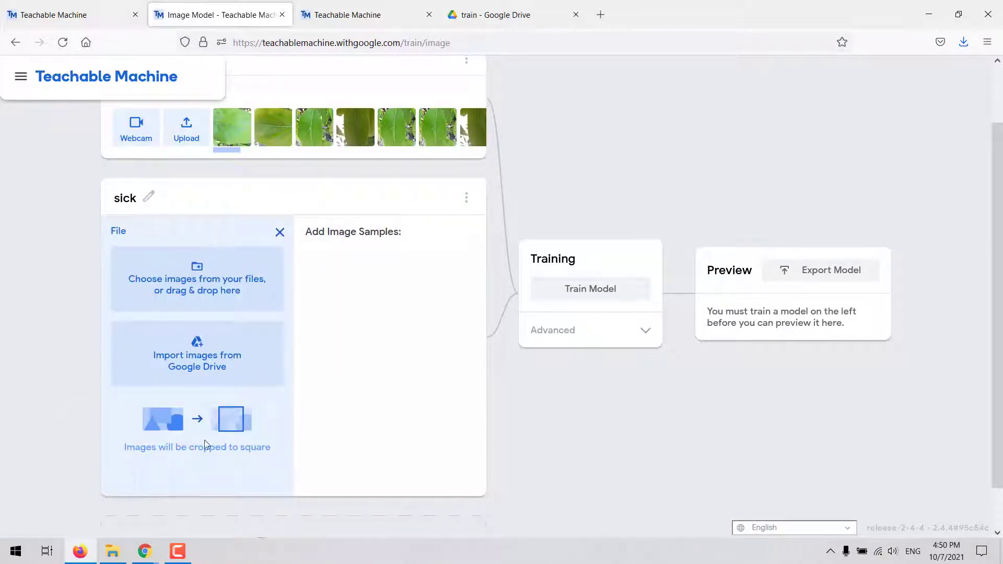
left_click(221, 354)
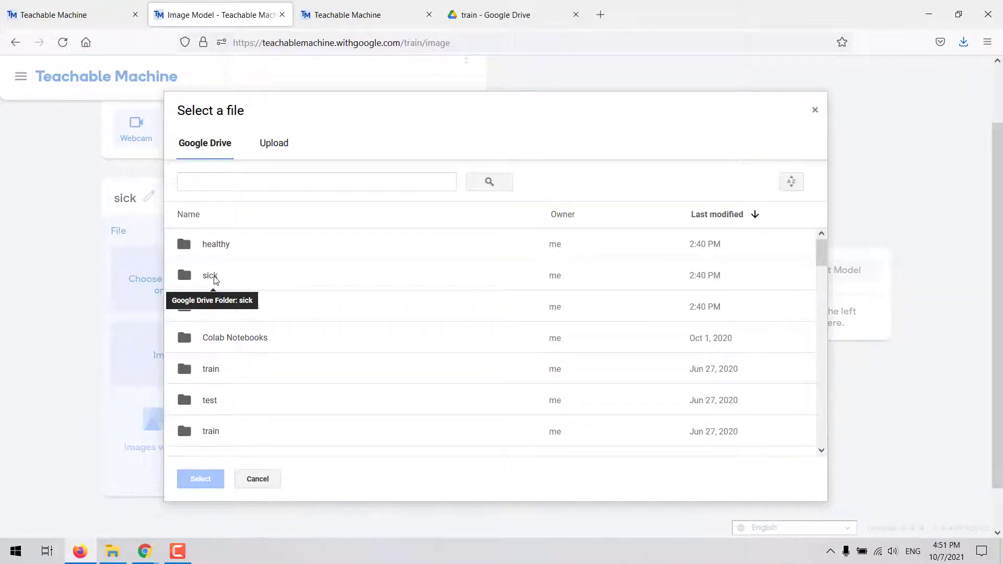
double_click(214, 277)
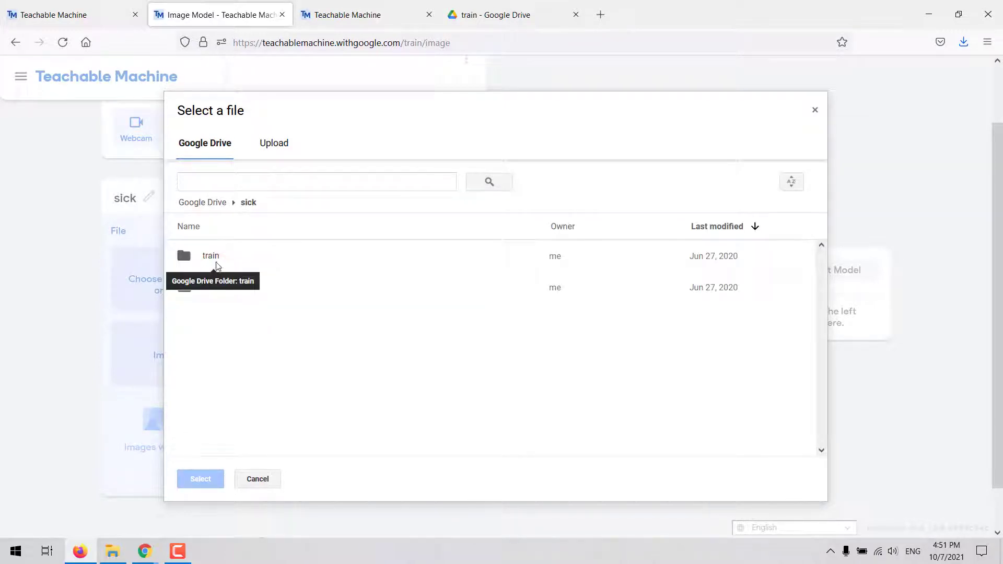
double_click(216, 259)
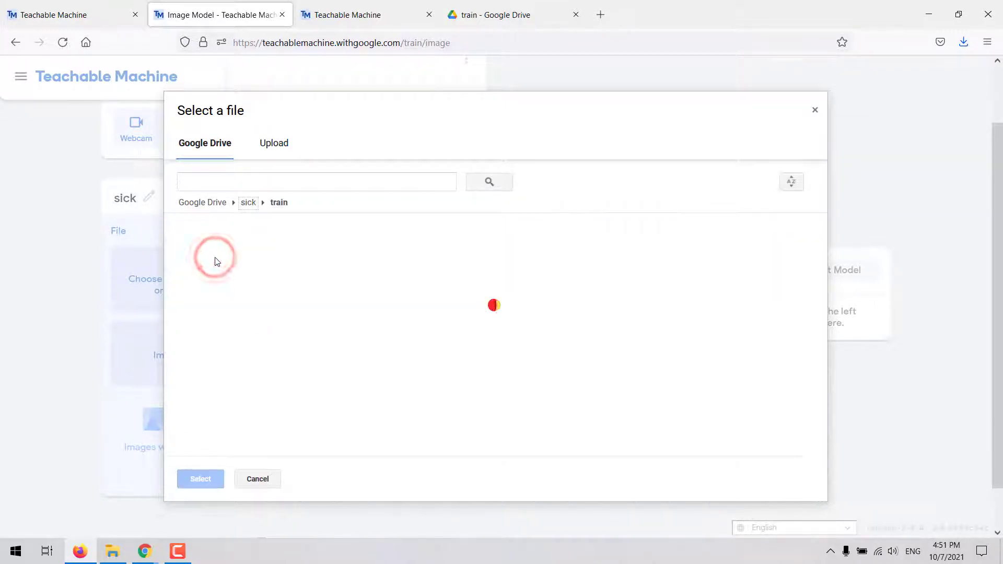
left_click(247, 256)
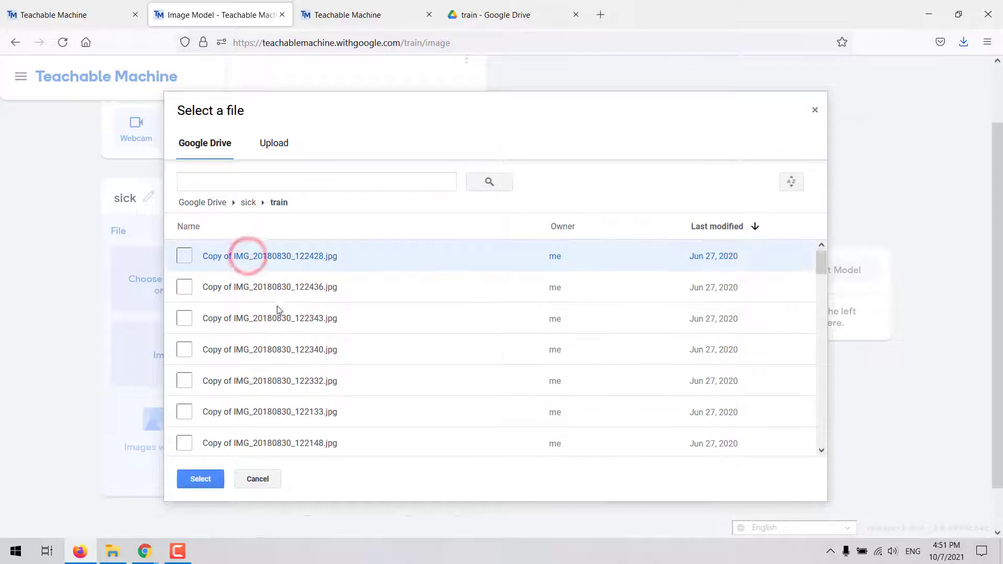
key("ctrl+a")
left_click(202, 478)
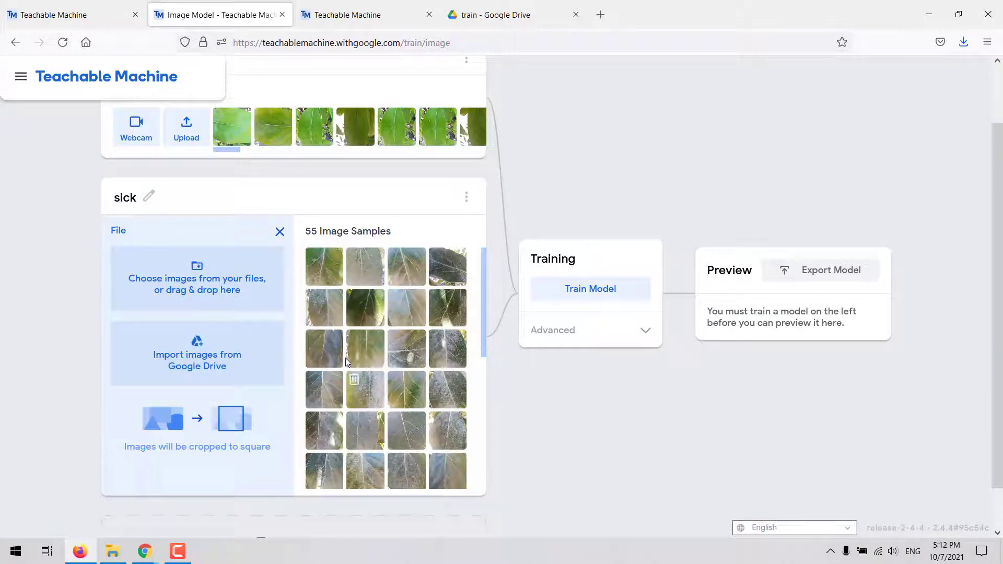
mouse_move(325, 254)
scroll(1000, 345, "up", 3)
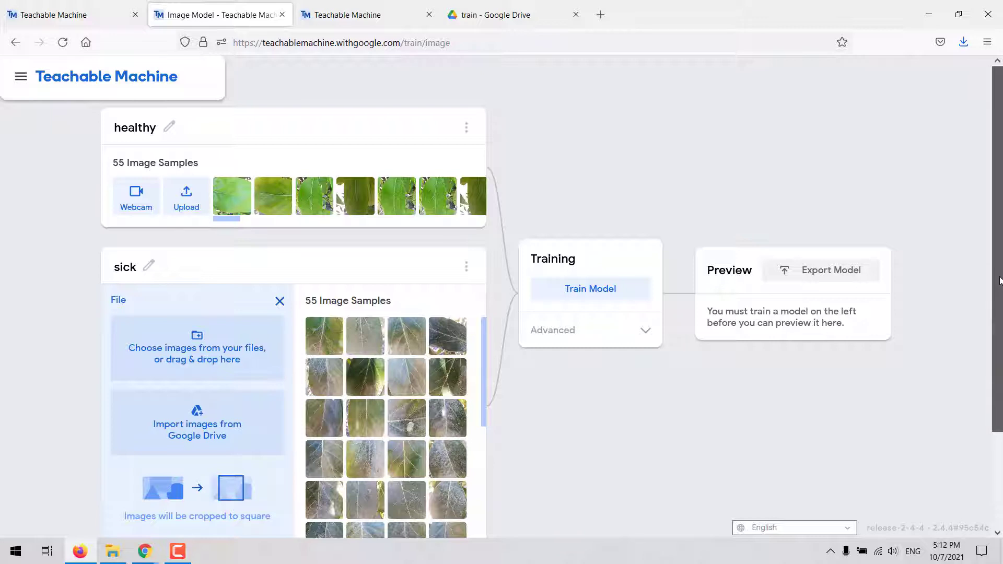
mouse_move(1001, 293)
left_mouse_down()
mouse_move(1001, 339)
mouse_move(1000, 312)
left_mouse_up()
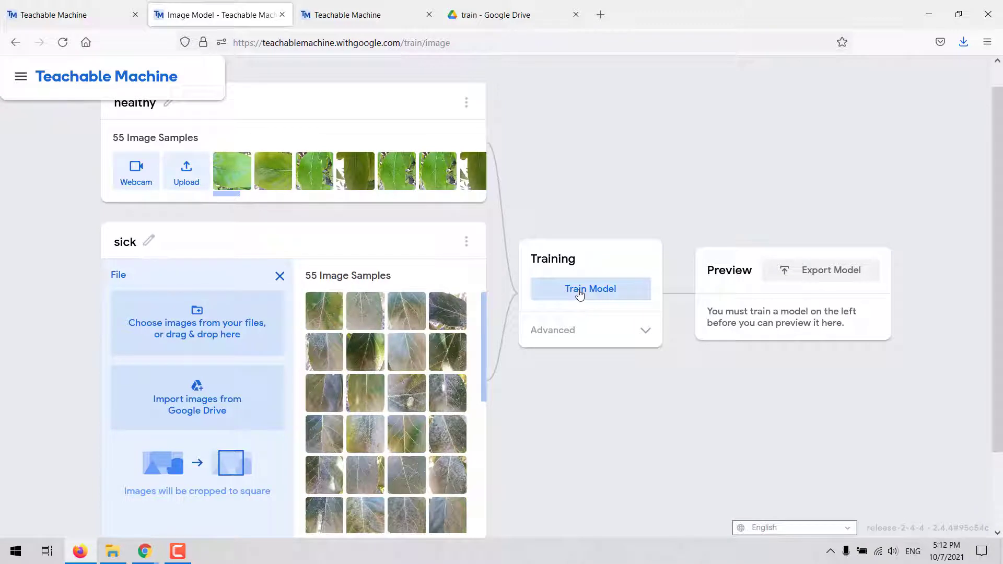
- Expand Advanced training settings and review help for Epochs 50, Batch Size 16, Learning Rate 0.001
left_click(647, 335)
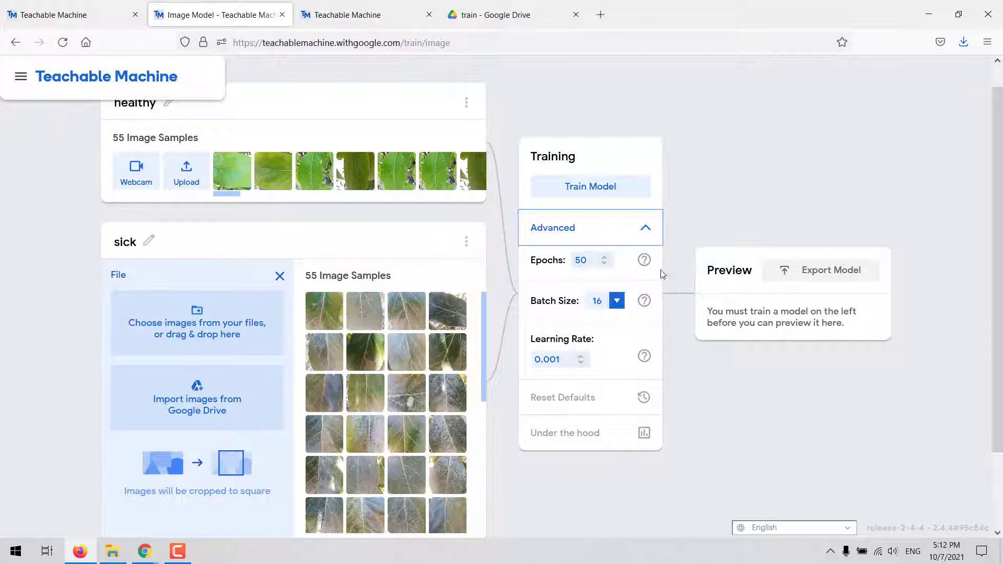
mouse_move(647, 266)
- Train the model on the healthy and sick classes, then block the browser's camera request
mouse_move(644, 305)
mouse_move(643, 358)
left_click(587, 187)
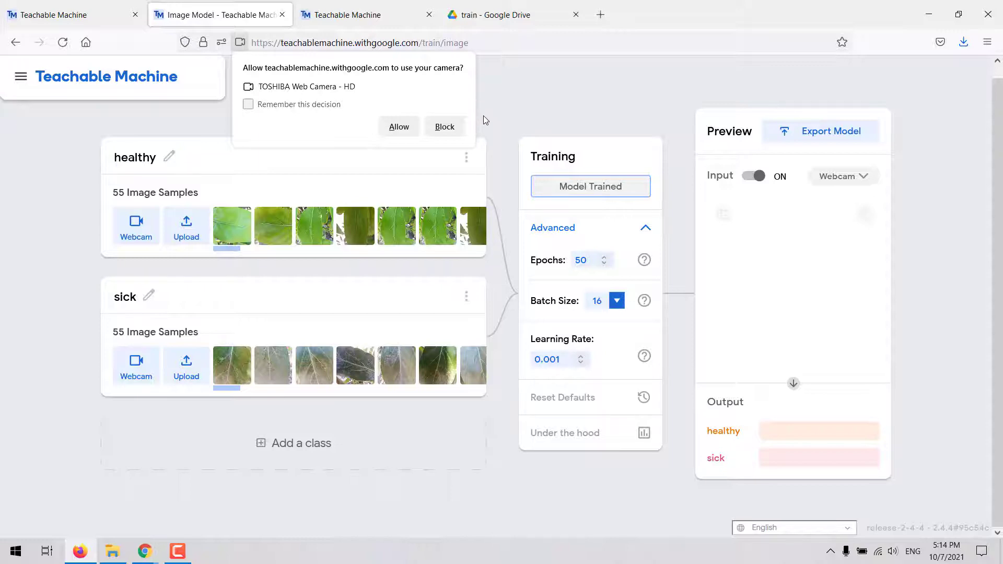
left_click(446, 127)
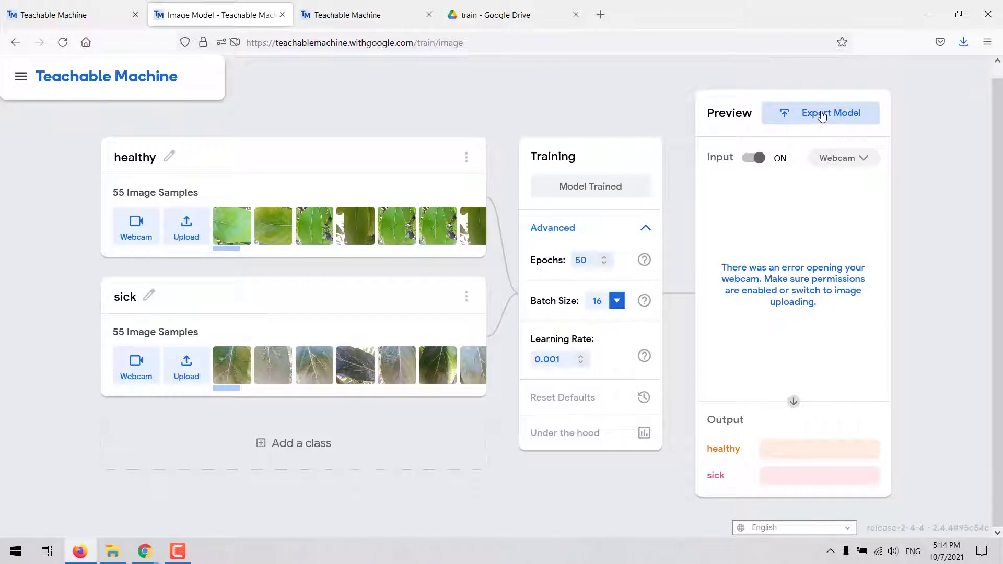
- Switch the preview to File input and load the first Google Drive image from healthy > test
left_click(863, 160)
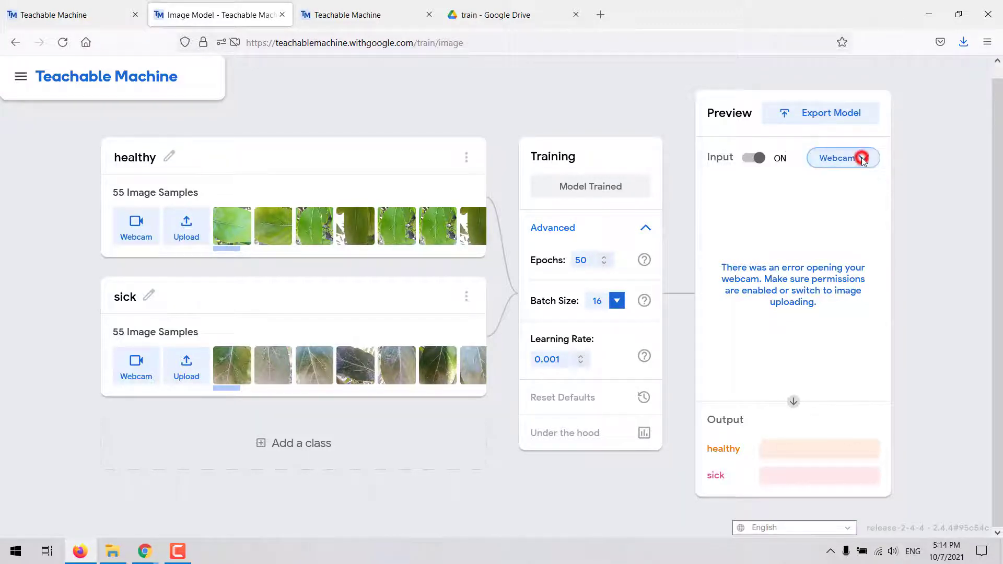
left_click(857, 193)
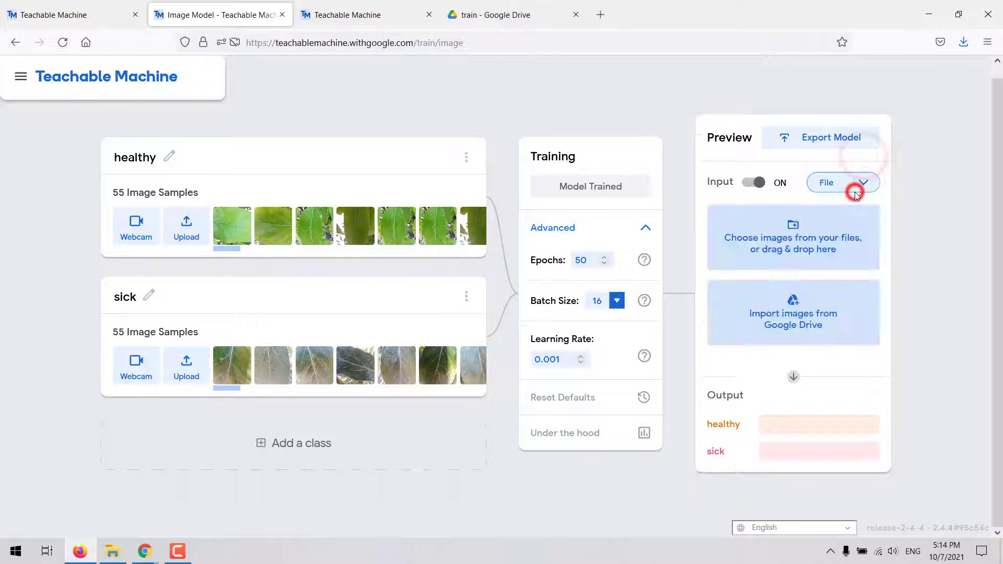
left_click(789, 311)
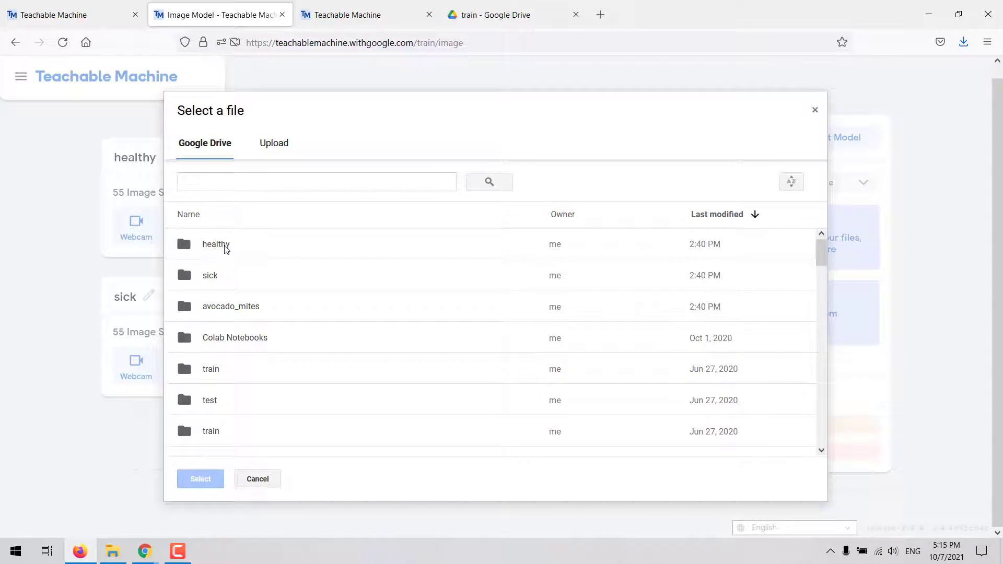
double_click(224, 245)
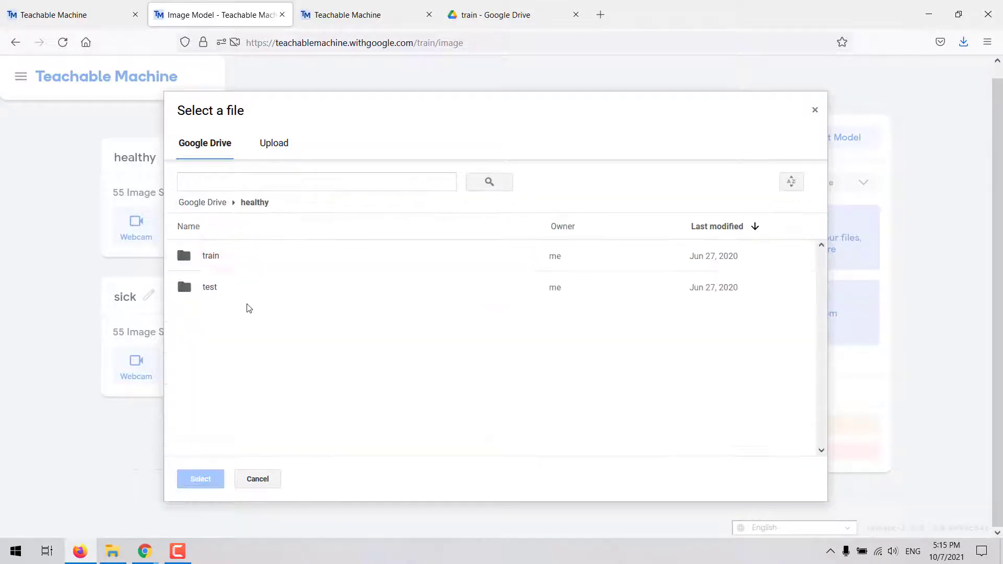
double_click(210, 288)
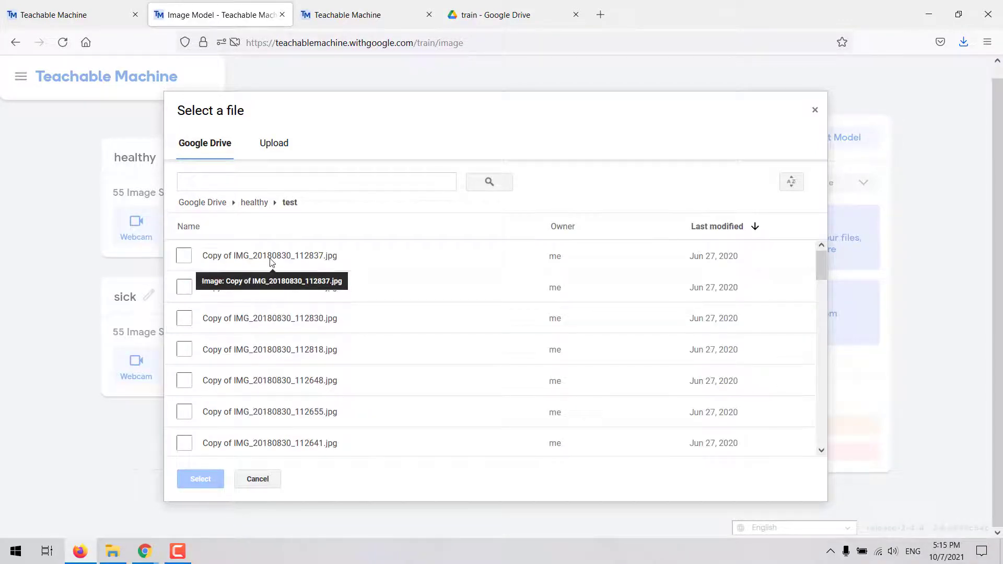
left_click(271, 256)
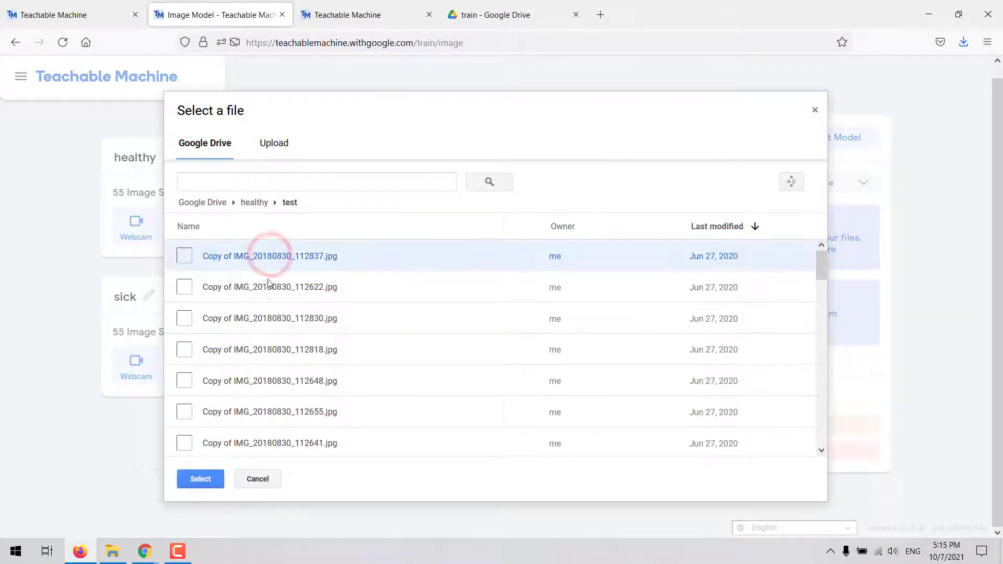
left_click(203, 478)
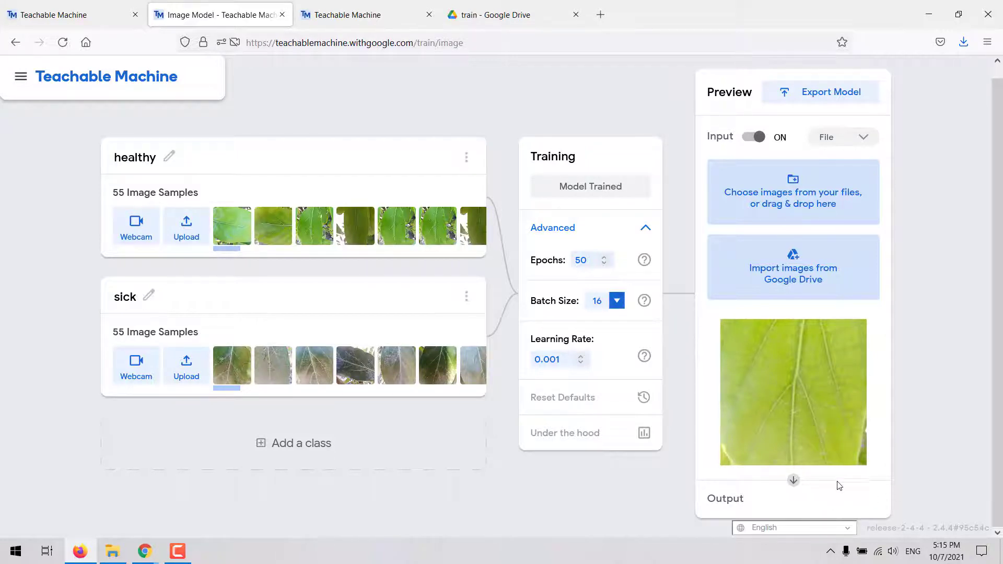
scroll(831, 486, "down", 2)
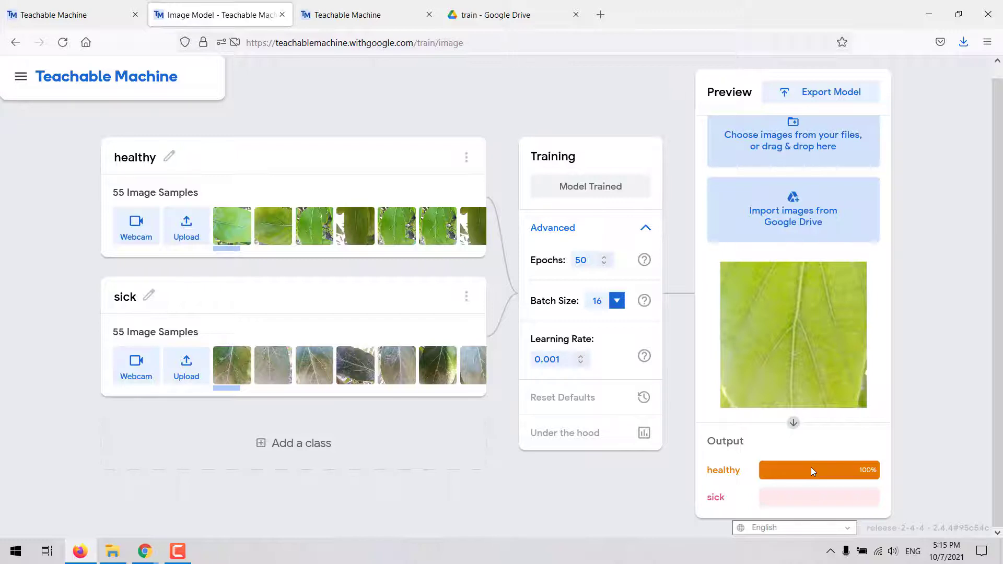
- Load the first sick > test image from Google Drive into the preview, classified sick at 100%
left_click(791, 210)
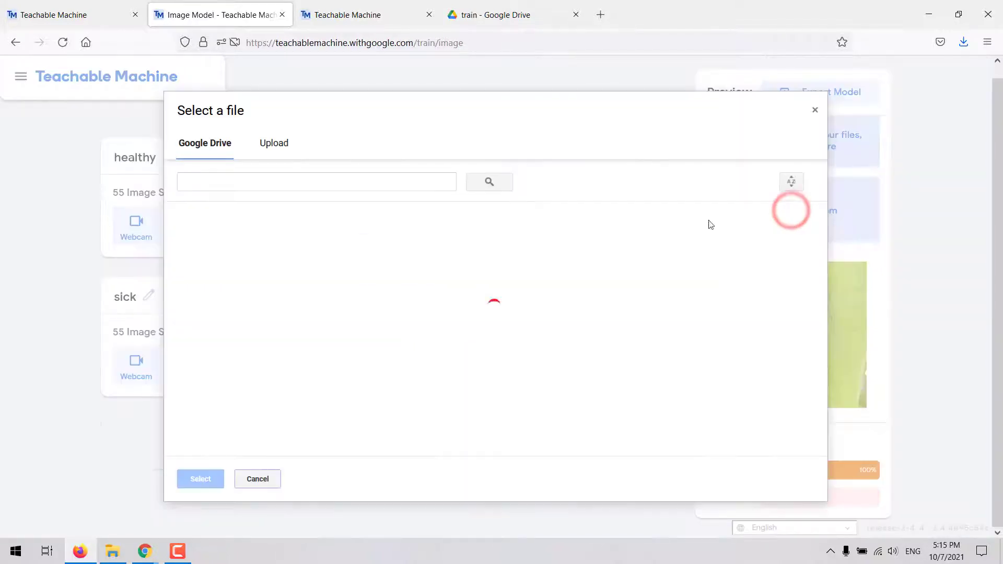
left_click(220, 276)
double_click(220, 276)
double_click(215, 287)
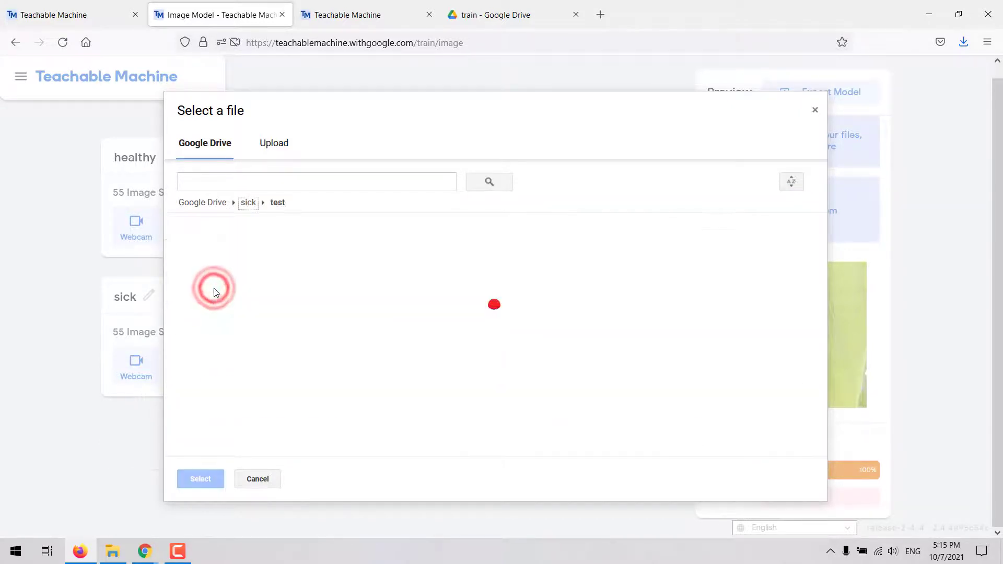
left_click(259, 255)
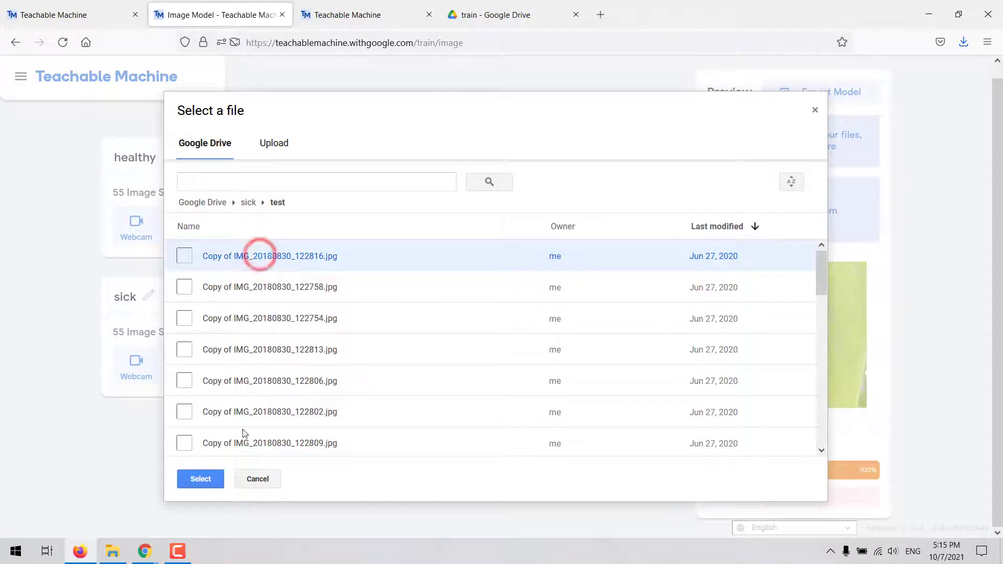
left_click(221, 479)
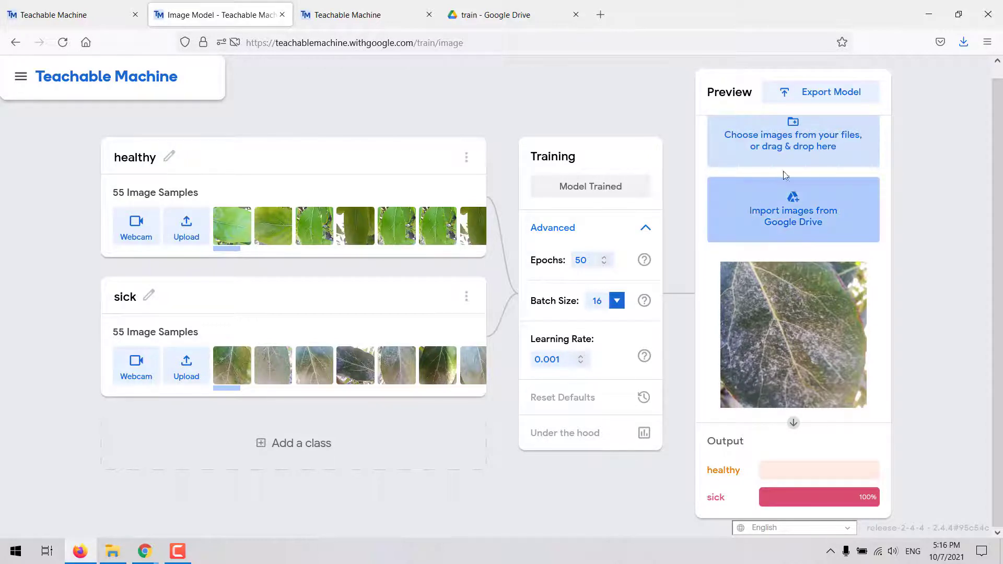
- Export the model as Keras from the Tensorflow tab and download converted_keras.zip
left_click(826, 98)
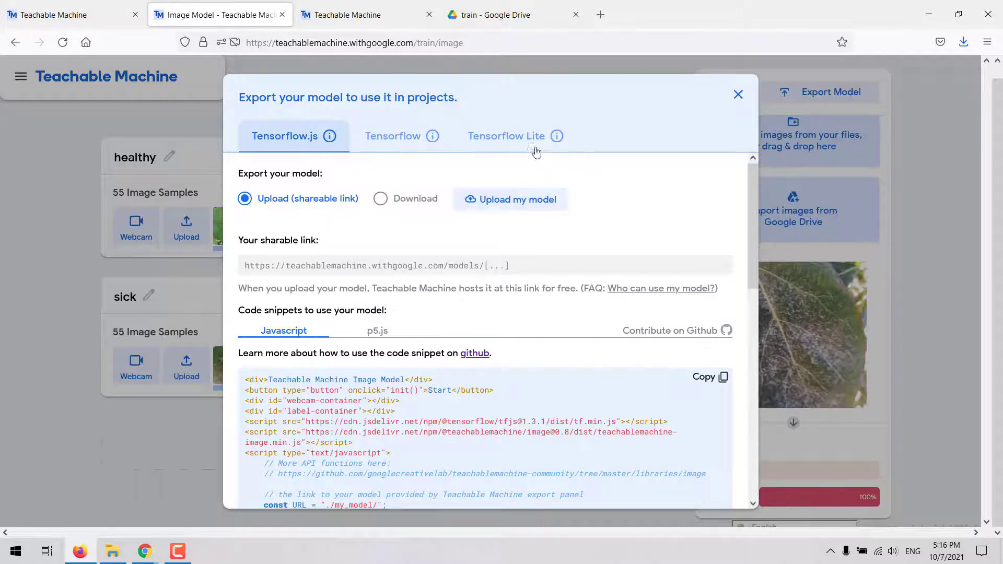
left_click(395, 138)
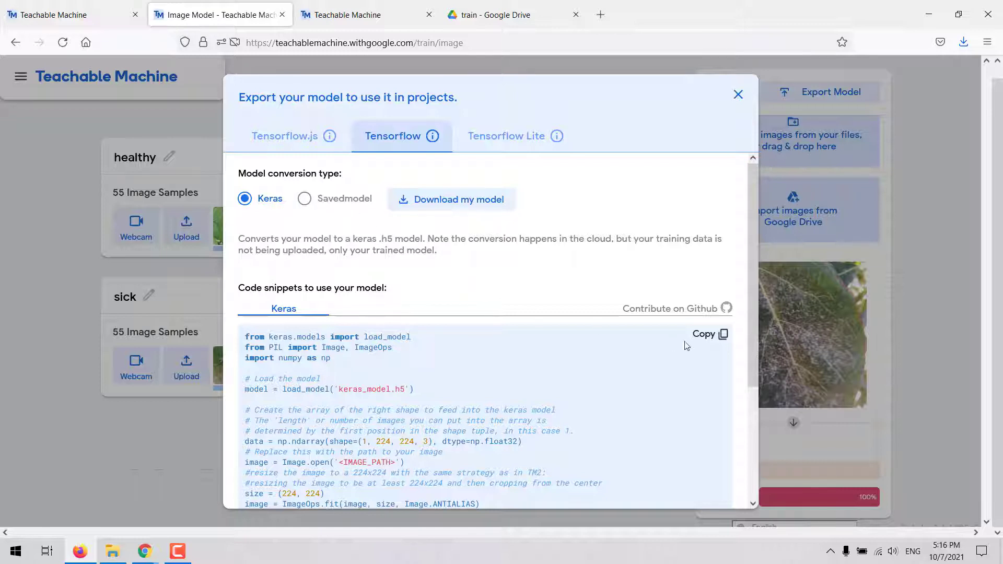
mouse_move(751, 331)
left_mouse_down()
mouse_move(750, 437)
mouse_move(757, 324)
left_mouse_up()
left_click(429, 214)
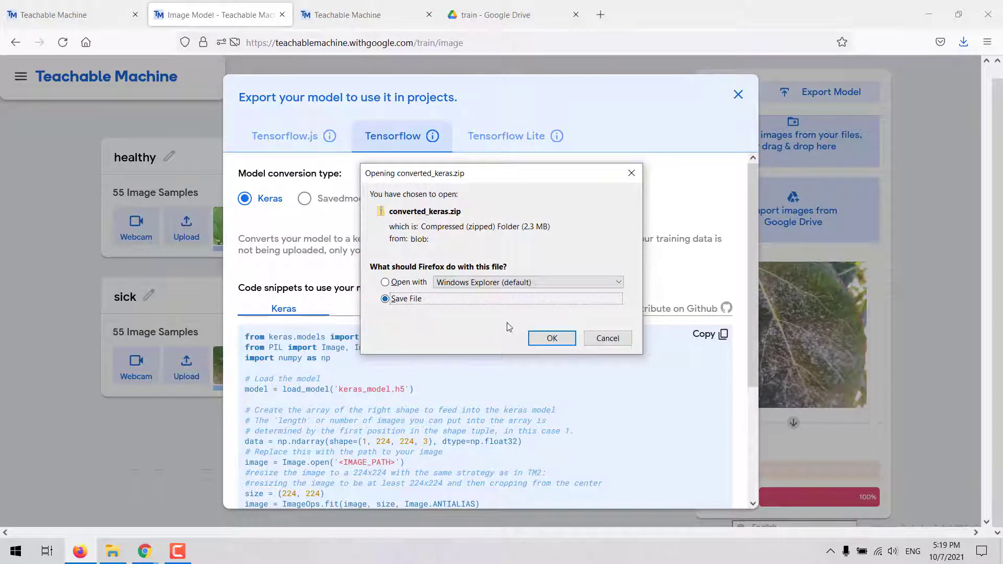
- Save the converted_keras archive and confirm it appears on the Desktop
left_click(550, 339)
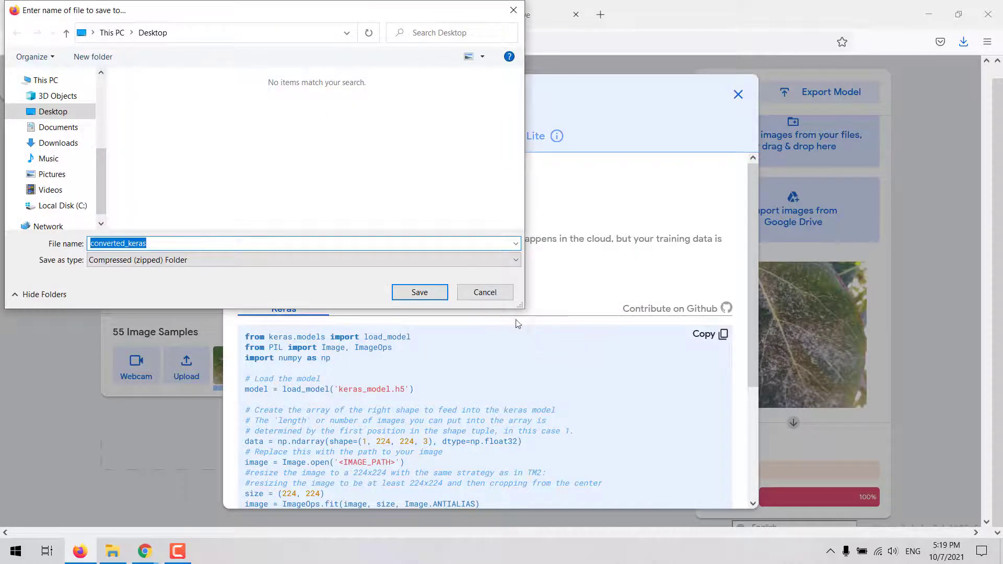
left_click(418, 293)
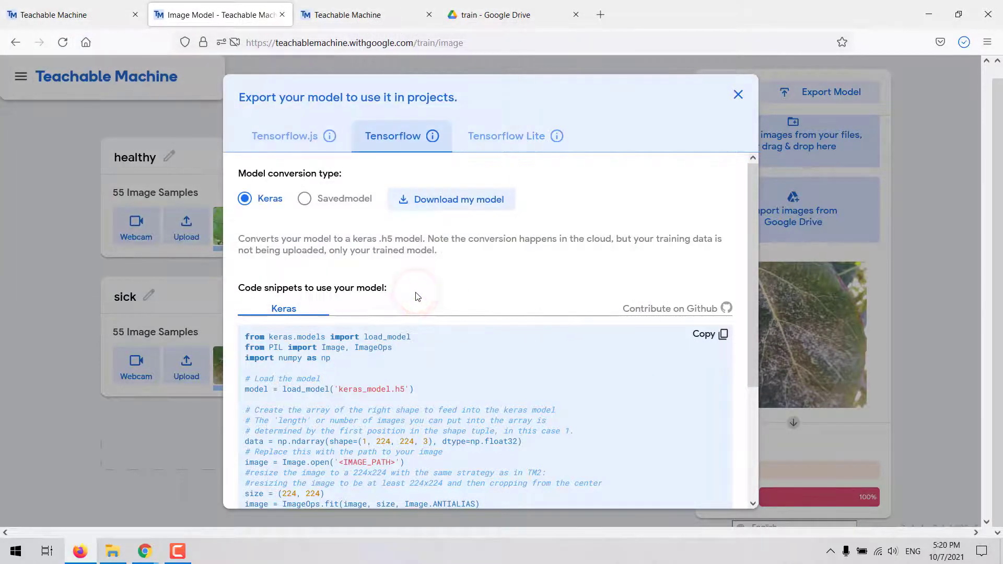
left_click(1001, 554)
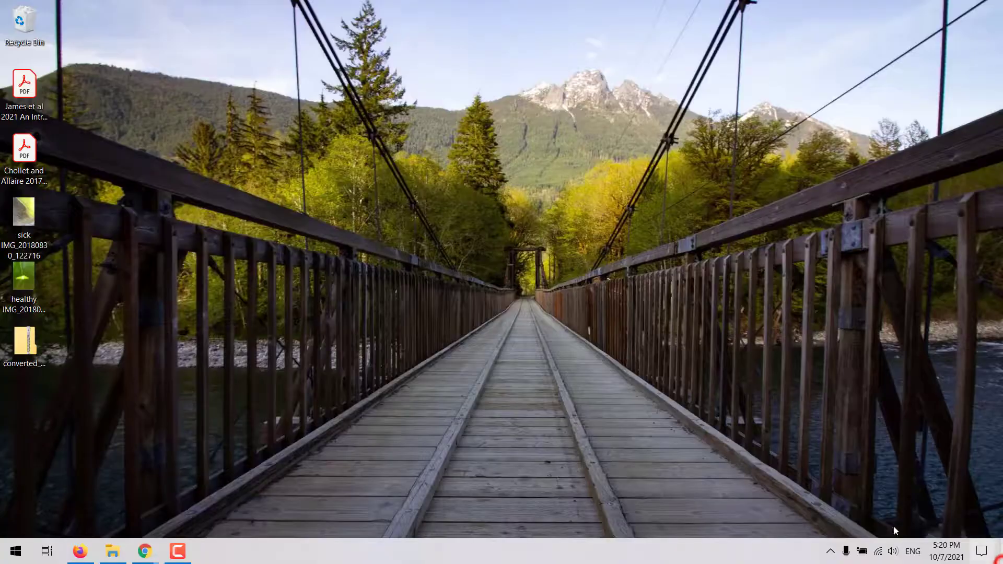
left_click(27, 350)
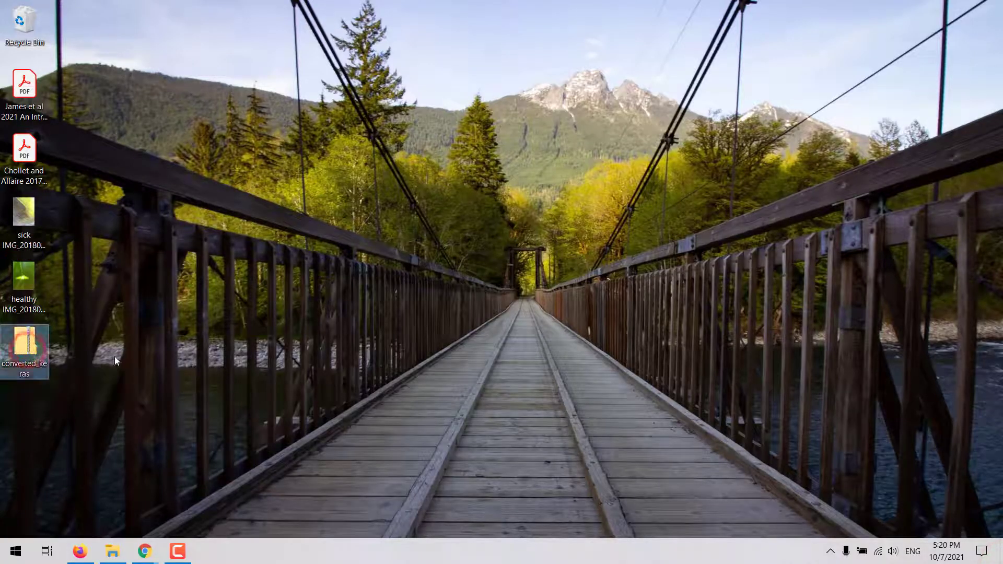
- Select the entire Keras code snippet in the Tensorflow export panel
left_click(87, 550)
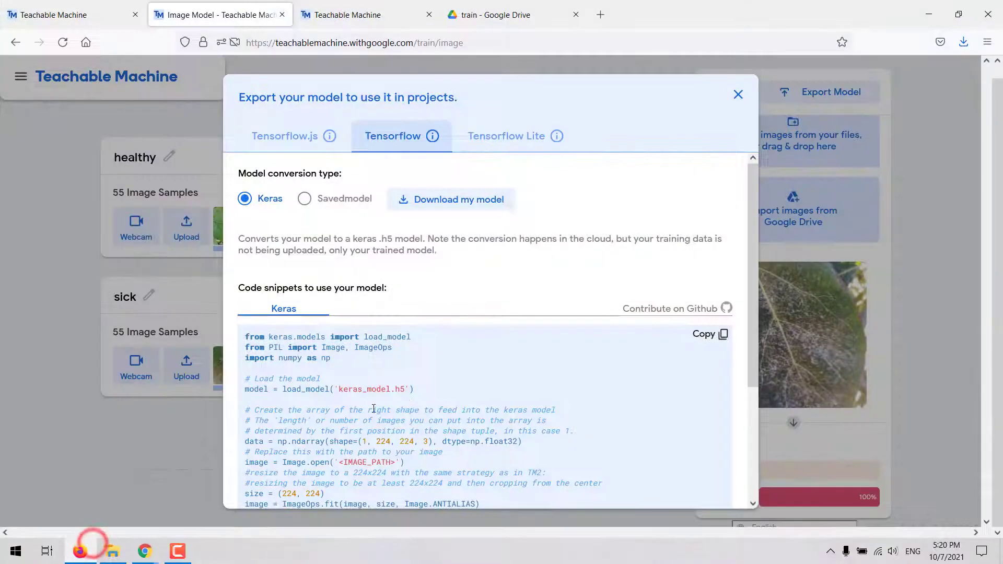
left_click_drag(752, 355, 749, 447)
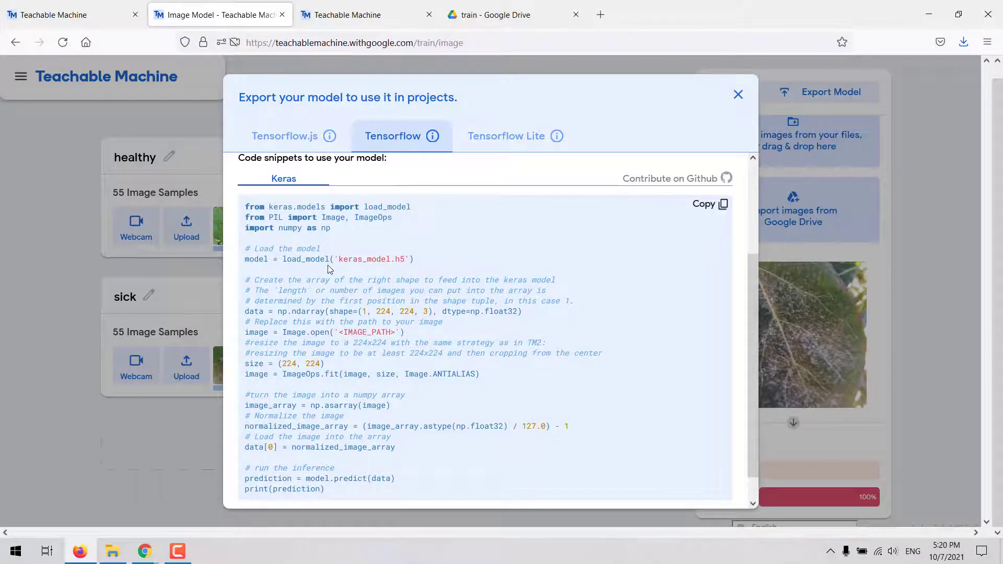
mouse_move(245, 206)
left_mouse_down()
mouse_move(366, 264)
mouse_move(334, 489)
mouse_move(264, 372)
mouse_move(243, 206)
left_mouse_up()
key("ctrl+c")
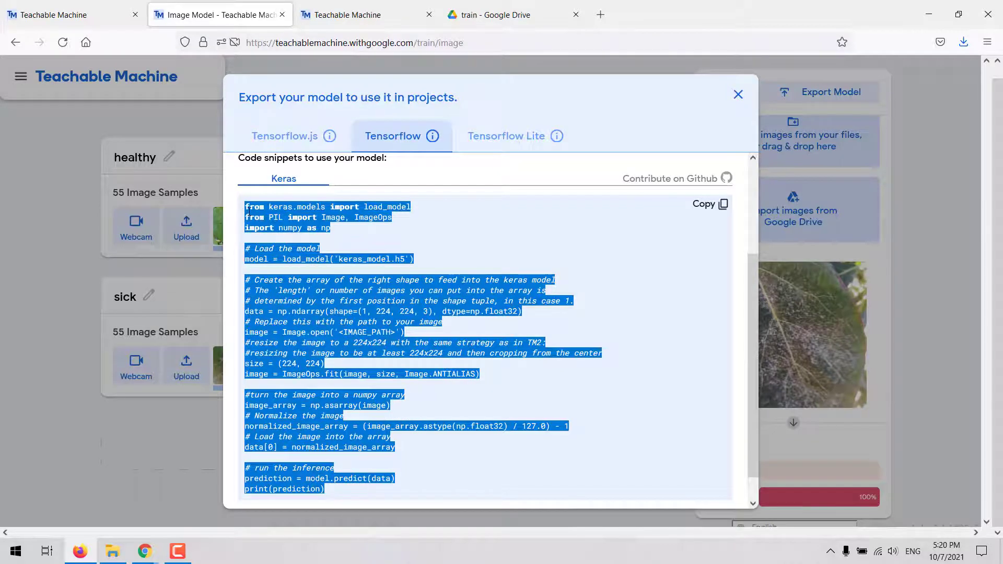
- Paste the Keras snippet into the empty cell of the Colab notebook, then minimize the browser
left_click(299, 231)
mouse_move(147, 552)
left_click(208, 507)
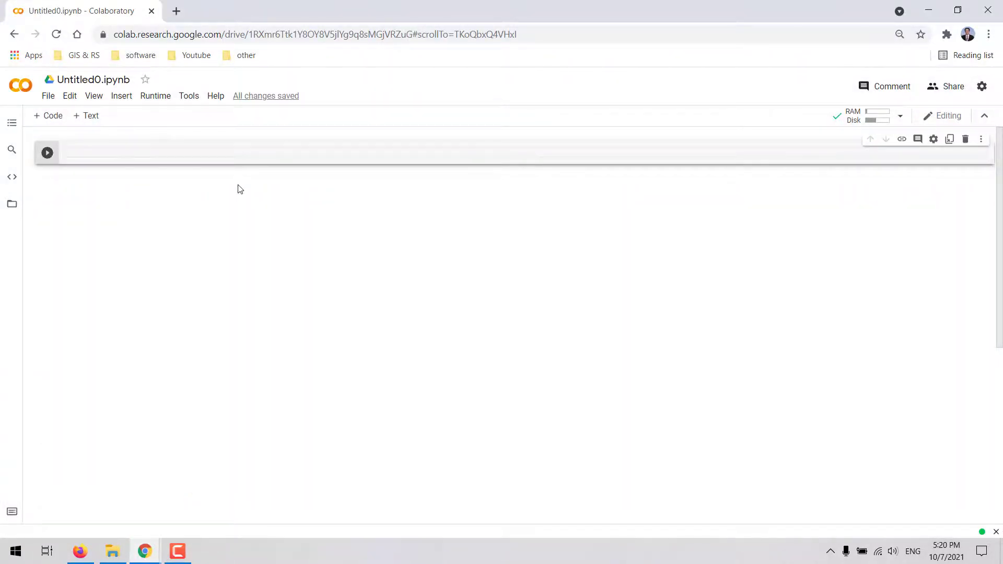
key("ctrl+v")
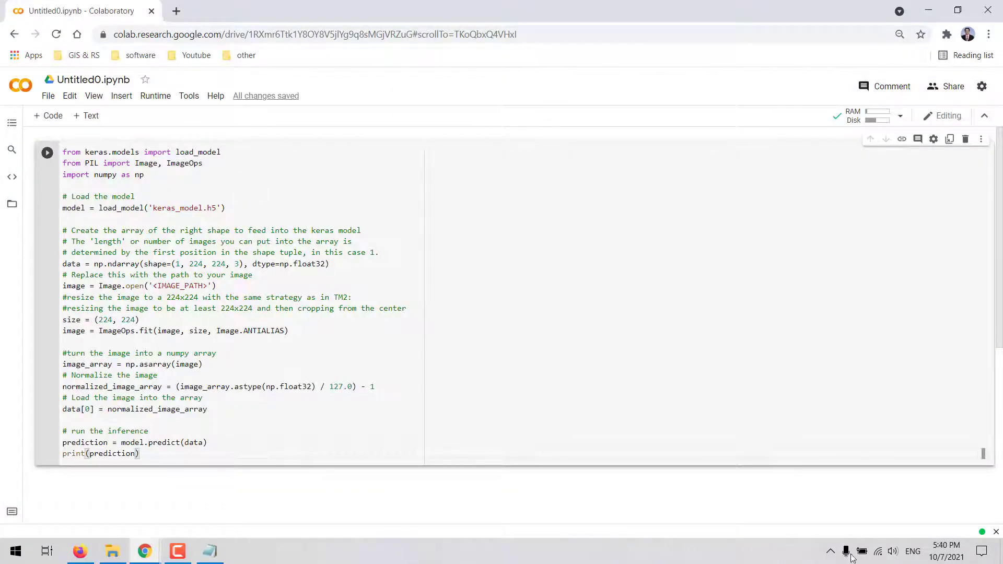
left_click(1001, 551)
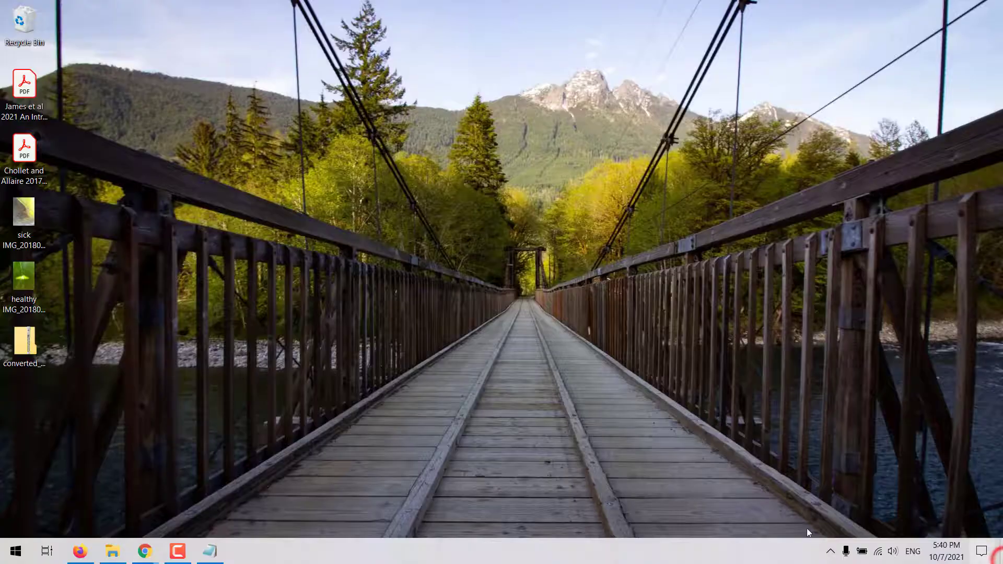
- Extract converted_keras with 7-Zip here and open labels in Notepad (0 healthy, 1 sick)
right_click(28, 356)
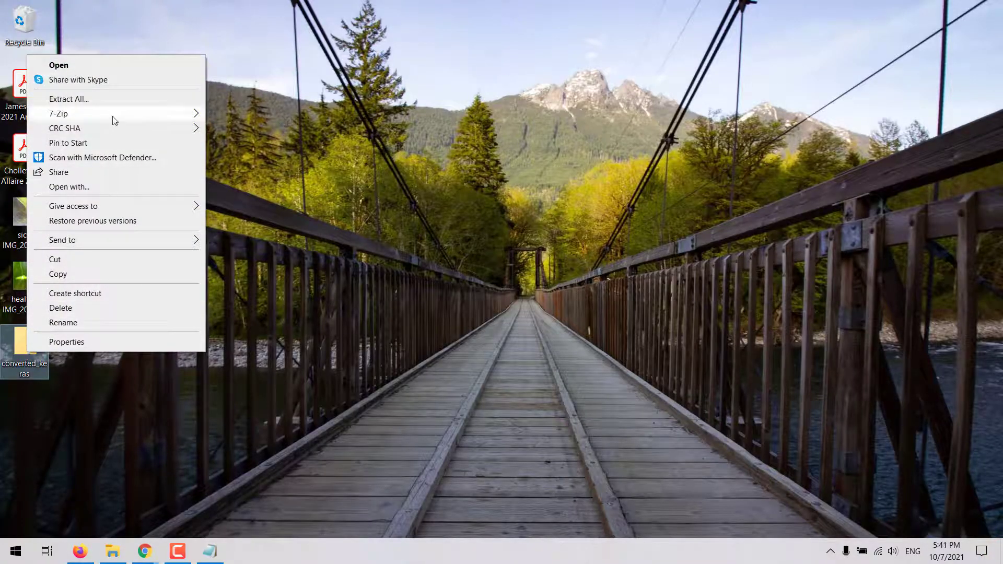
mouse_move(115, 121)
left_click(265, 160)
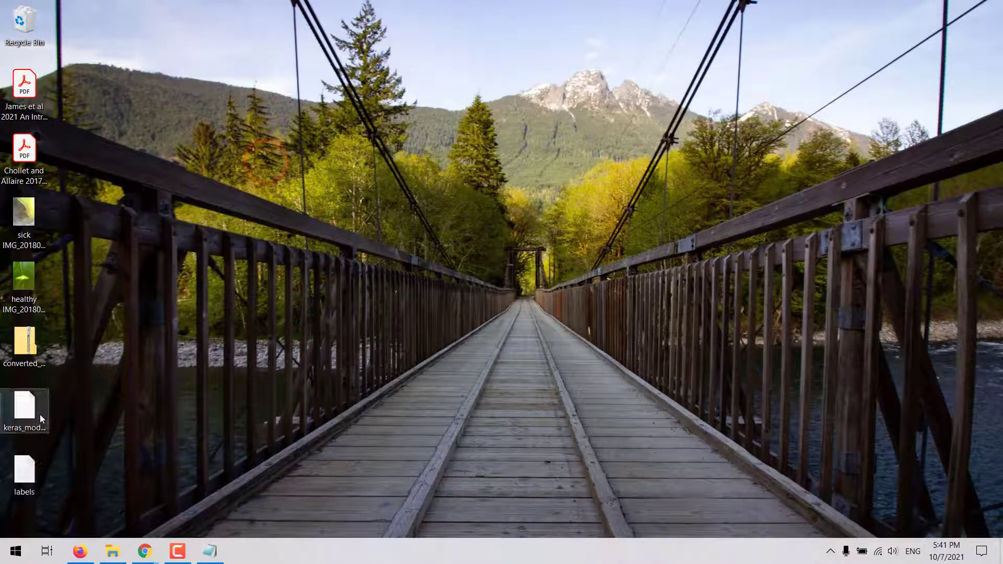
left_click(39, 415)
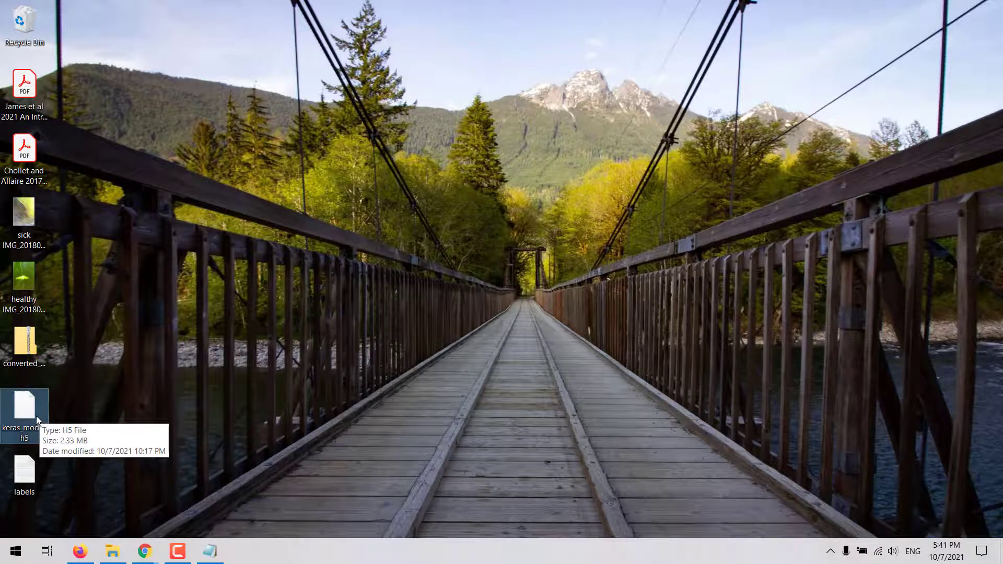
double_click(29, 470)
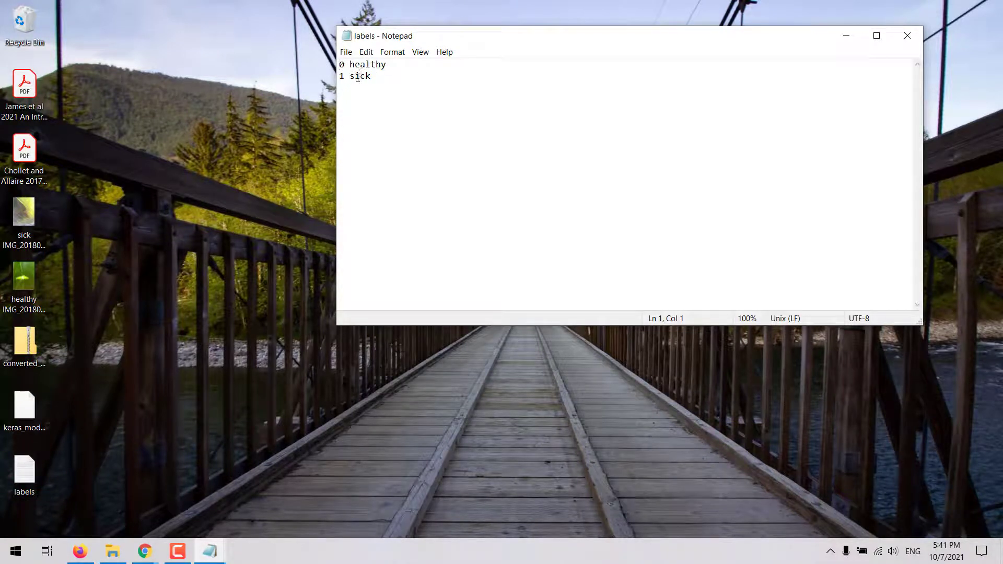
- Upload keras_model.h5 from the Desktop to the Colab session files
left_click(145, 551)
left_click(205, 499)
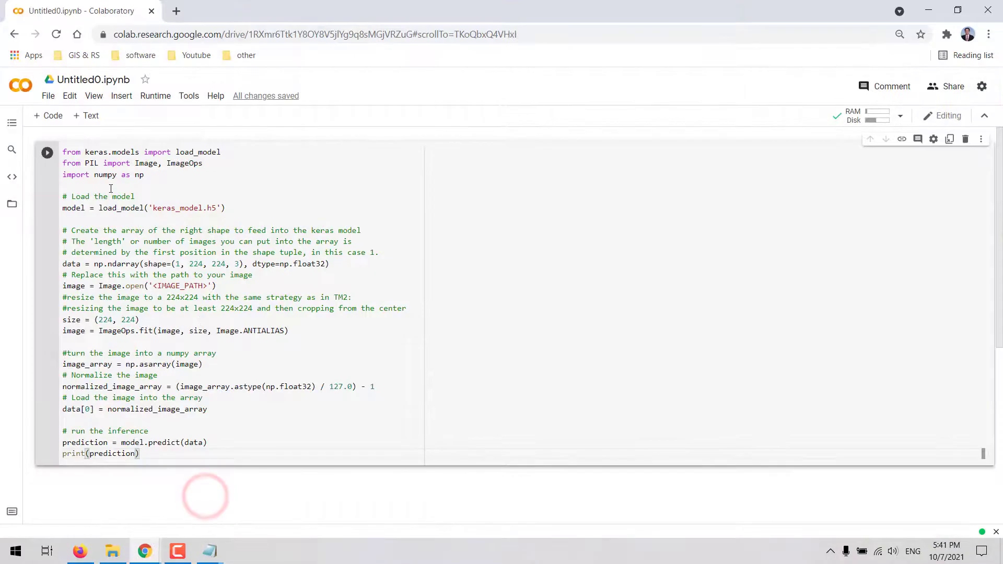
left_click(12, 204)
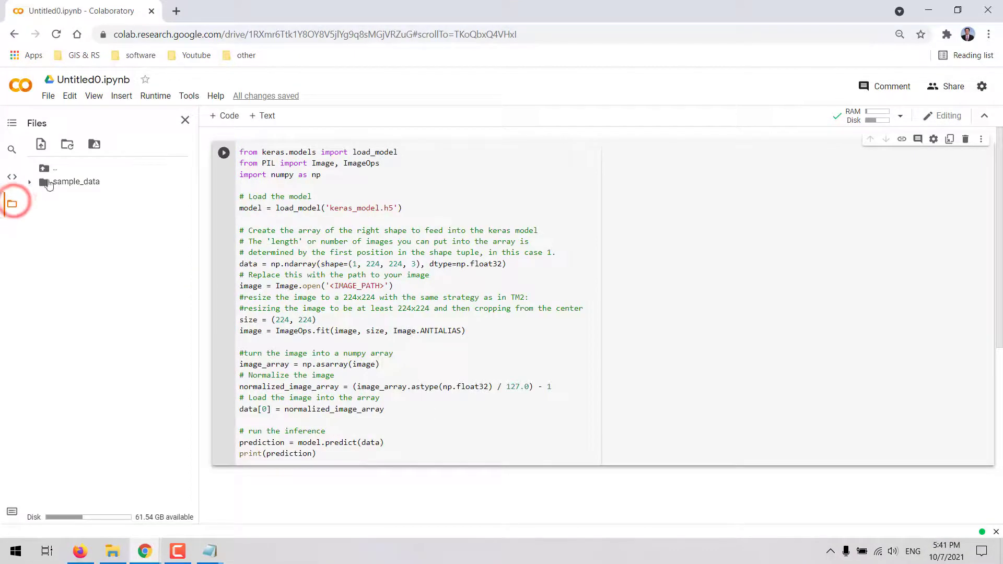
left_click(41, 145)
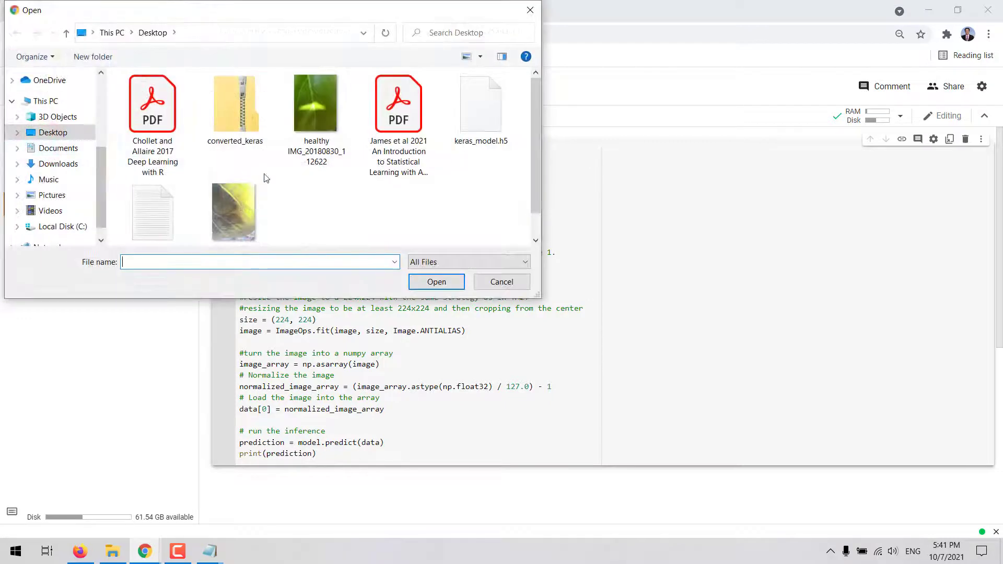
left_click(480, 107)
left_click(437, 282)
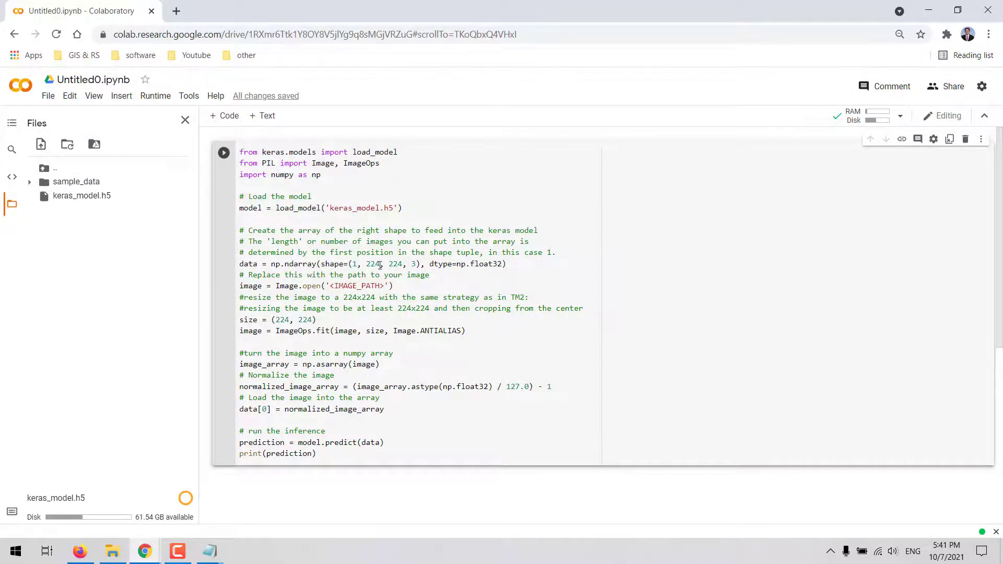
- Upload the healthy IMG_20180830_112622.jpg and sick IMG_20180830_122716.jpg test images
left_click(41, 144)
left_click(322, 142)
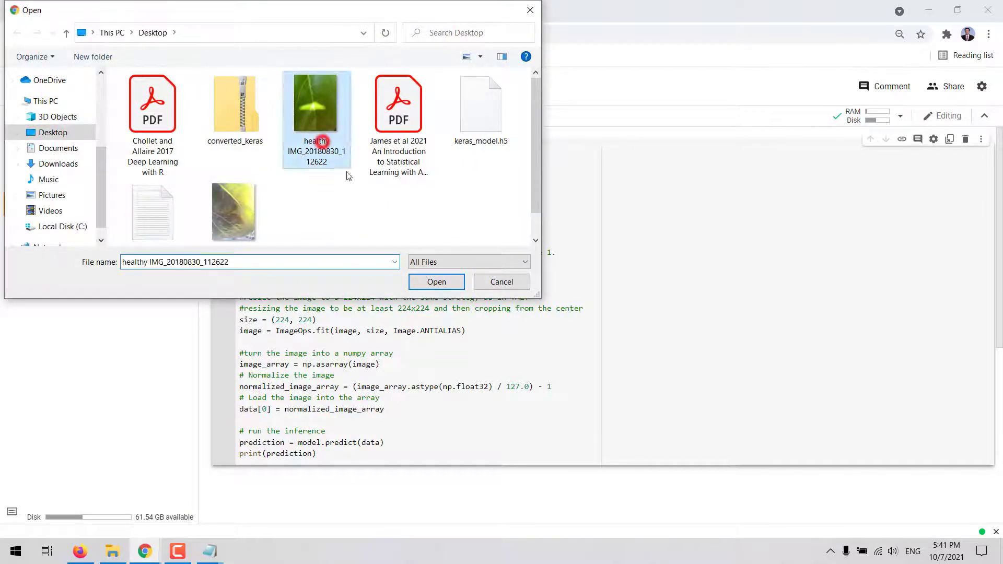
left_click(436, 285)
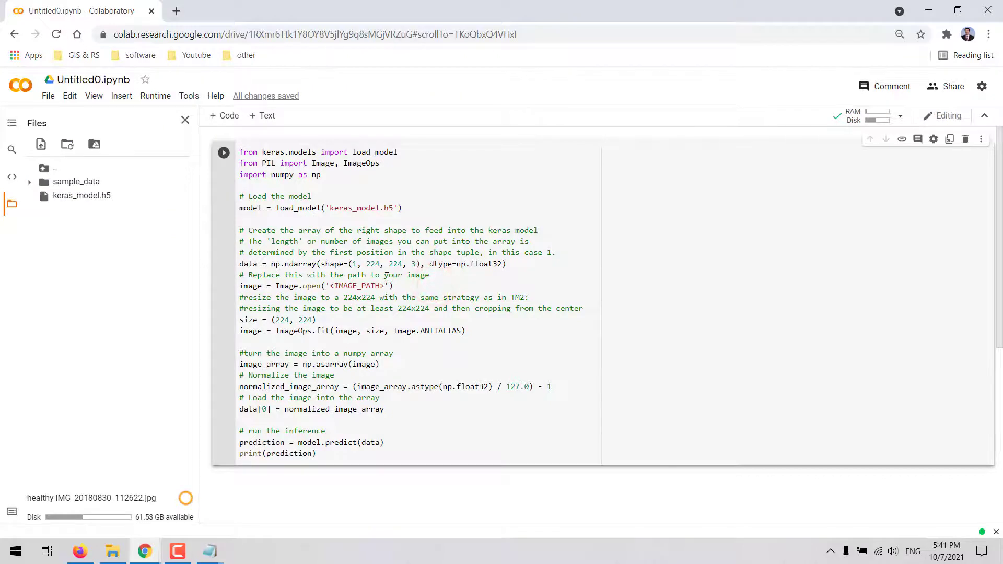
left_click(40, 144)
left_click(234, 211)
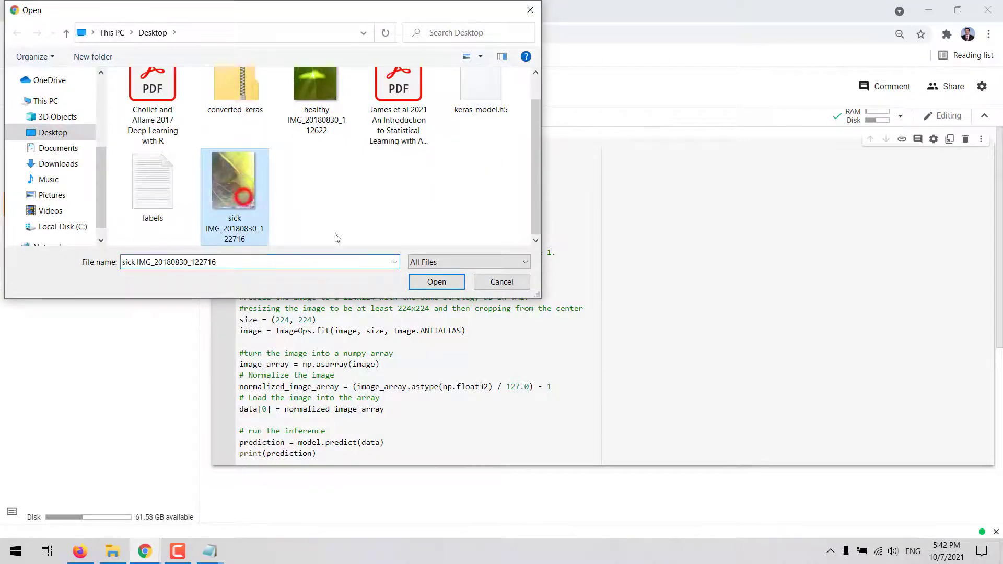
left_click(436, 282)
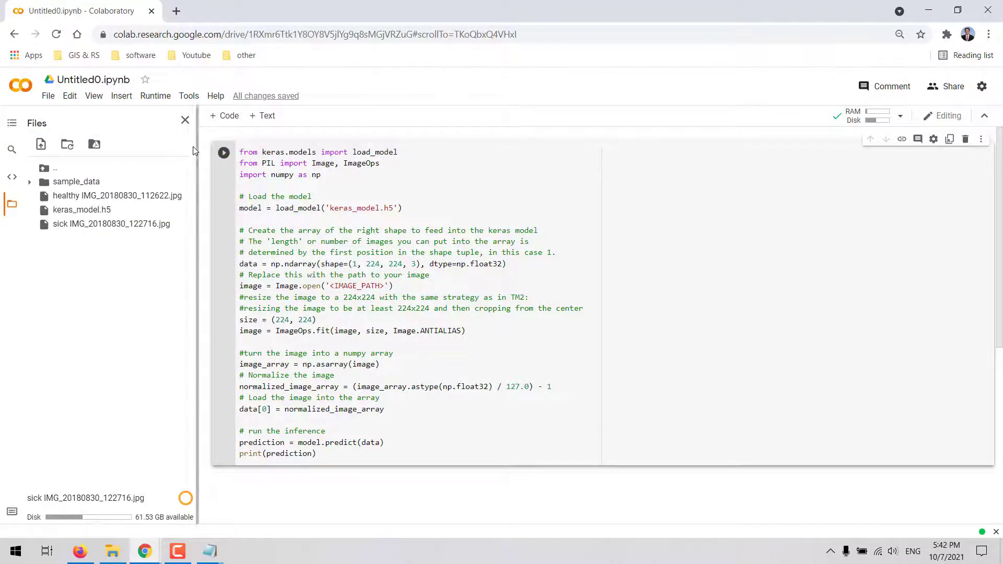
- Move the code after the imports into a new cell and run the imports cell
left_click(185, 124)
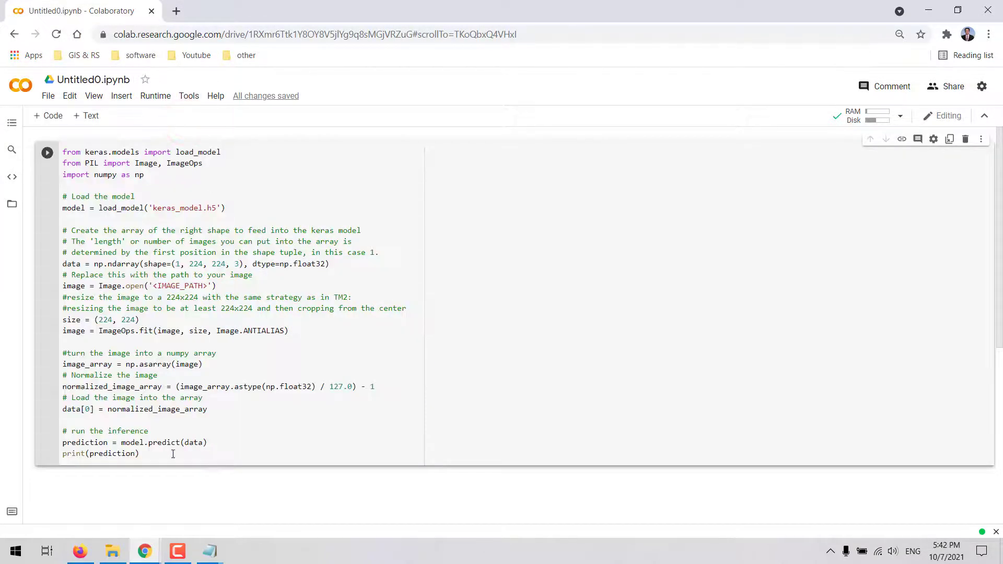
left_click_drag(149, 448, 59, 199)
key("ctrl+c")
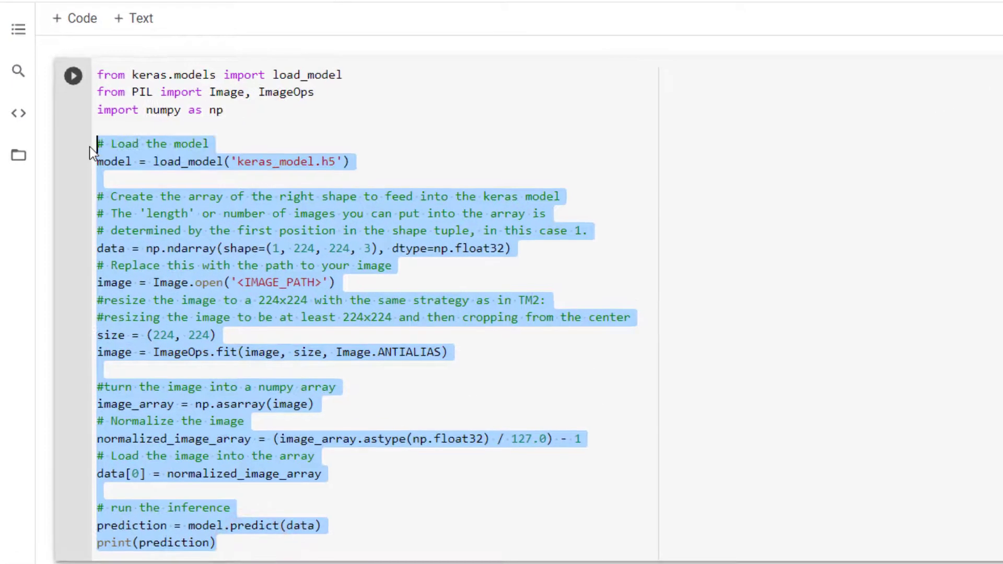
key("BackSpace")
key("BackSpace")
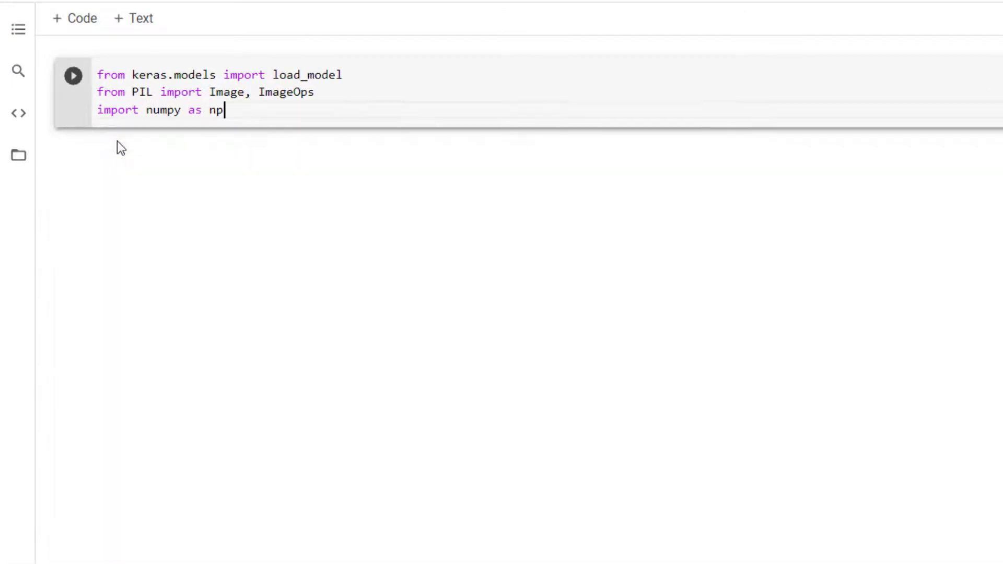
left_click(75, 19)
key("ctrl+v")
left_click(72, 74)
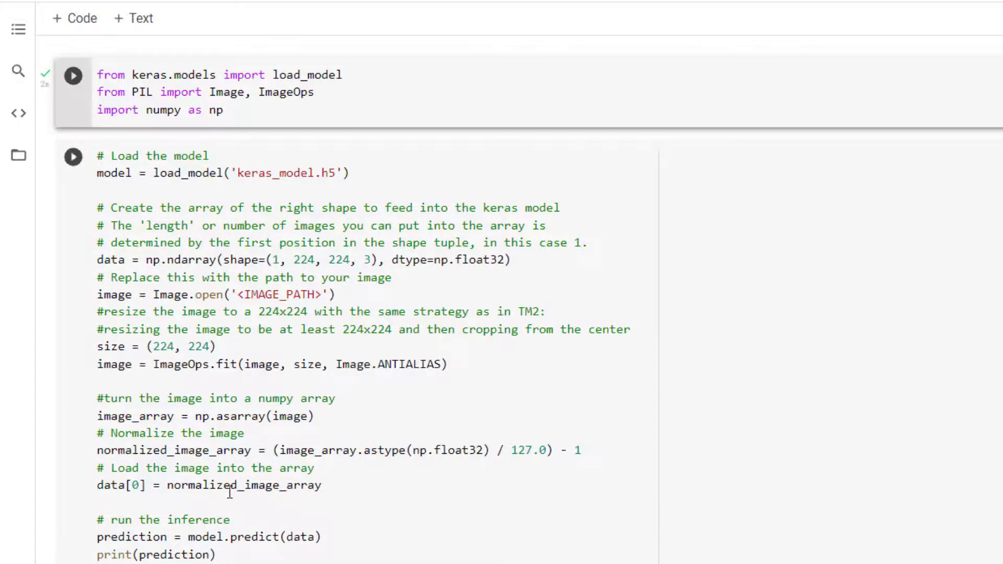
- Move the two model-loading lines into their own cell and run it to load keras_model.h5
left_click(78, 23)
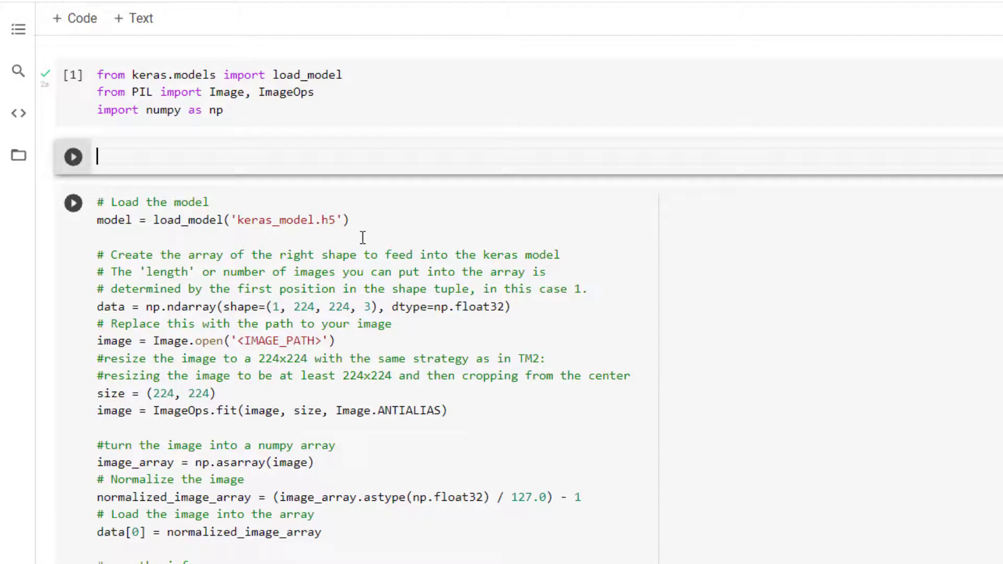
left_click_drag(358, 217, 97, 202)
key("ctrl+x")
left_click(130, 156)
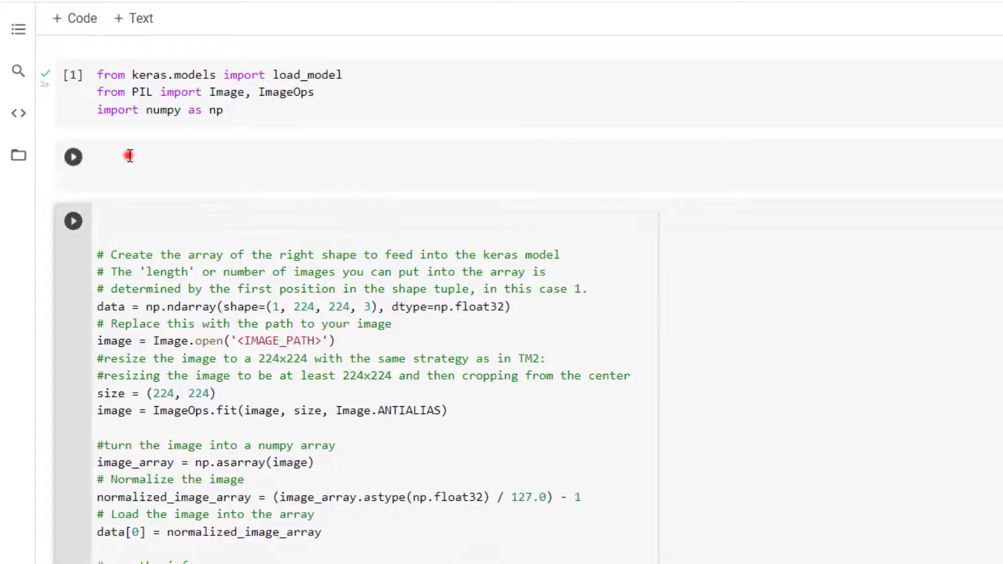
key("ctrl+v")
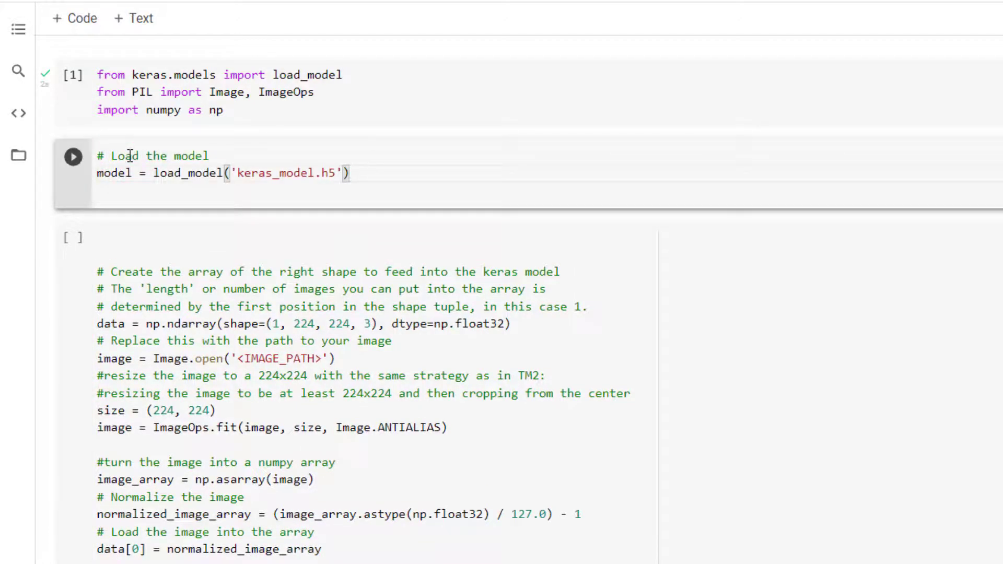
key("BackSpace")
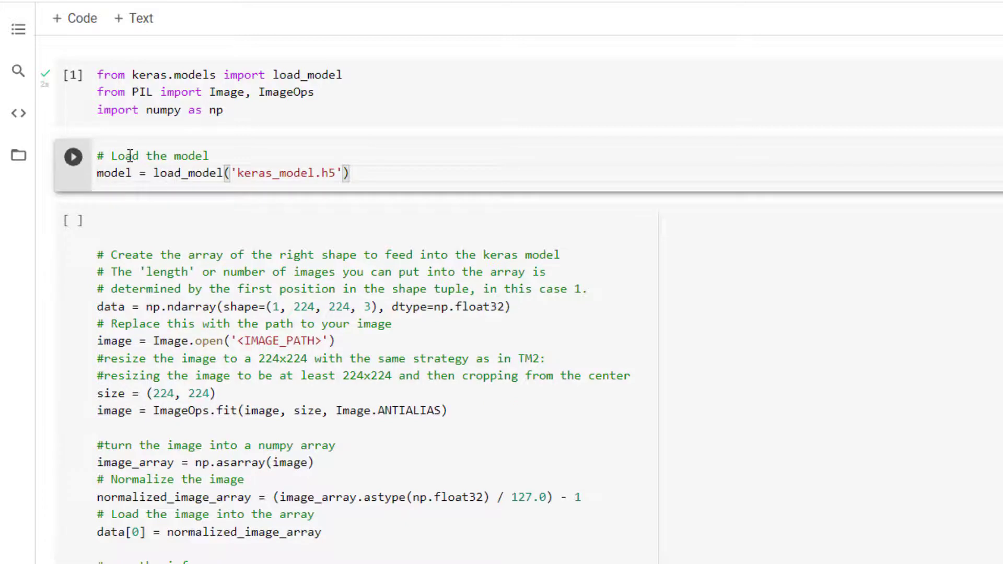
left_click(73, 157)
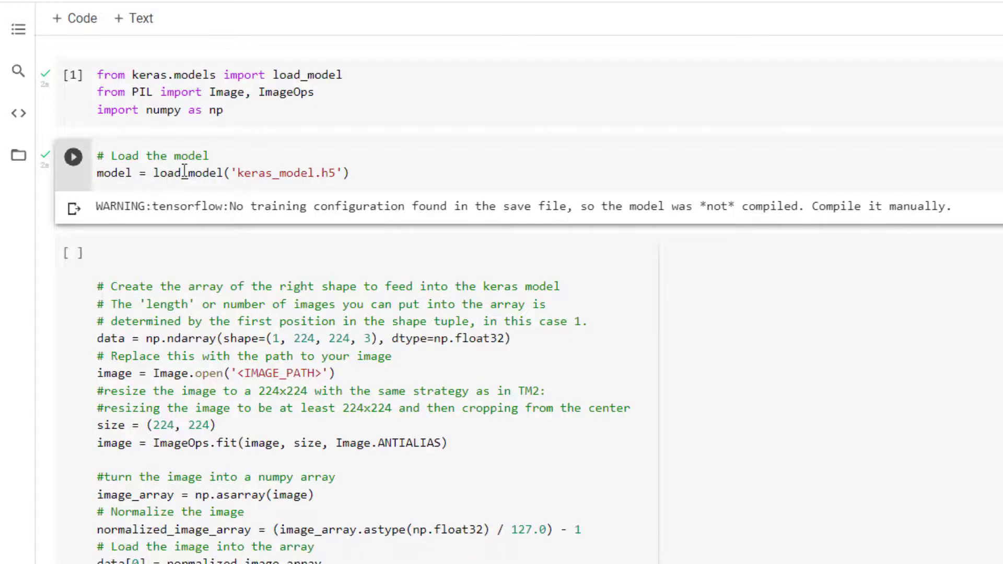
- Add and run a cell with model.summary() showing 538,508 total parameters
left_click(81, 19)
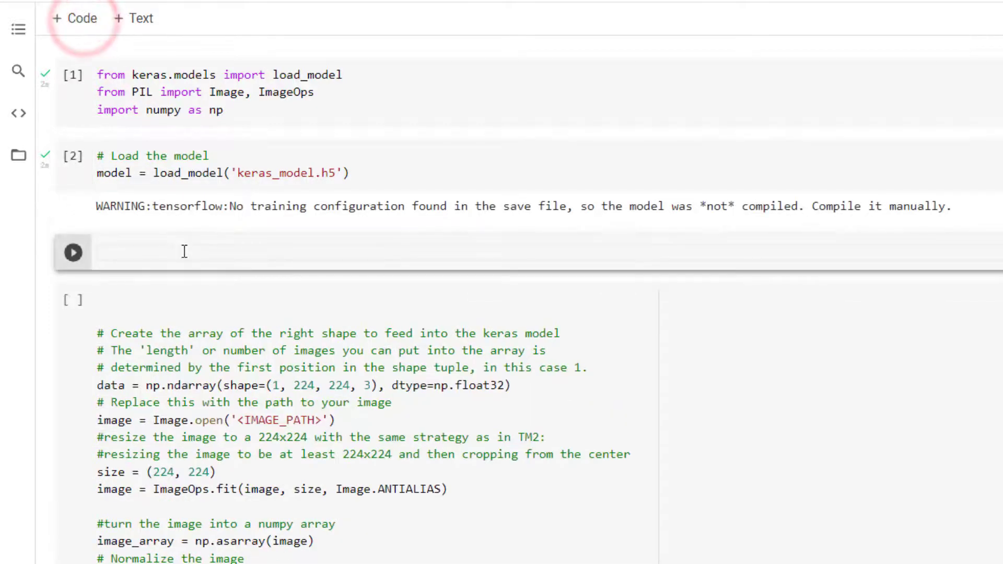
type("model.summary(")
key("ctrl+Return")
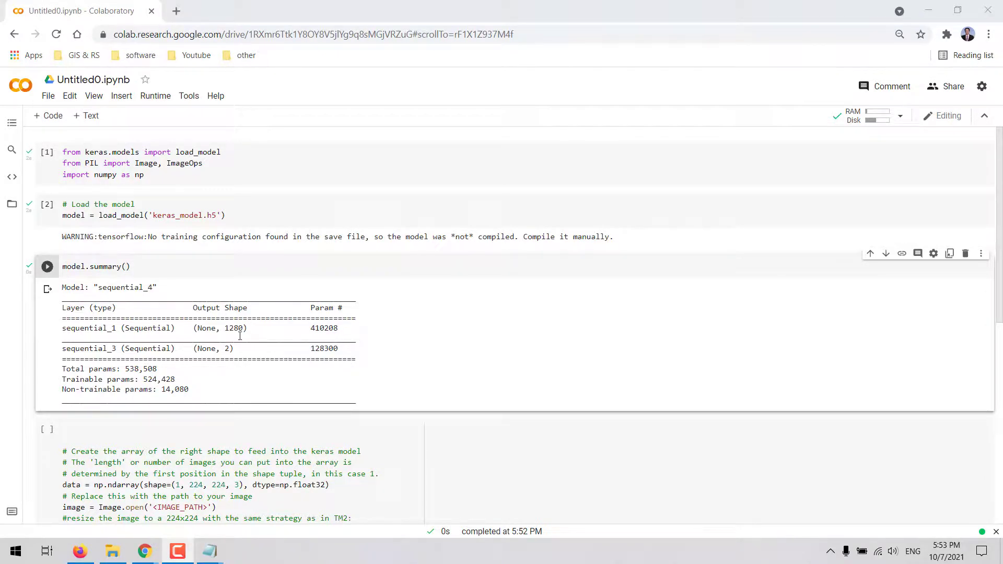
- Delete the blank lines at the top of the image preparation cell
scroll(272, 372, "down", 3)
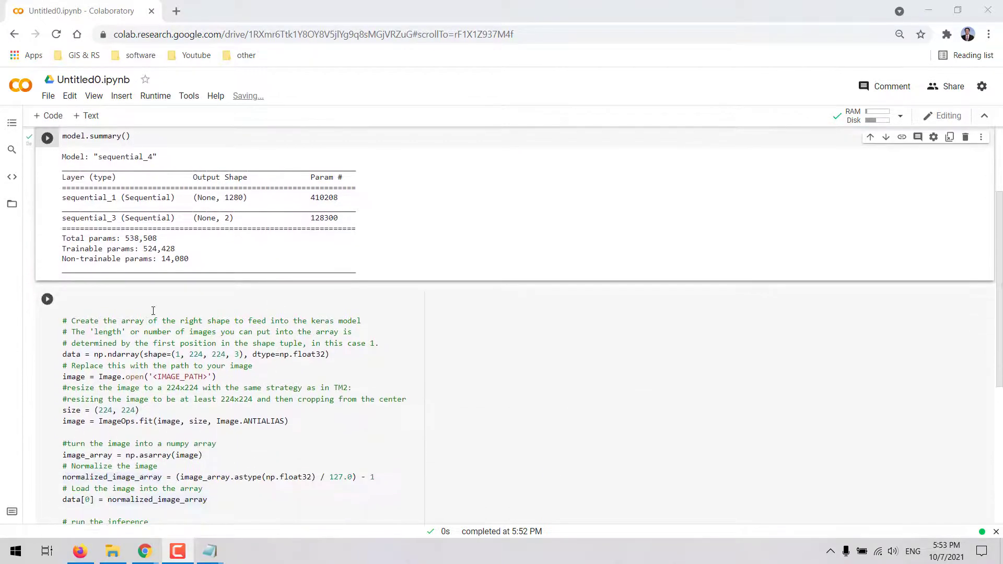
left_click(141, 303)
key("Delete")
key("Delete")
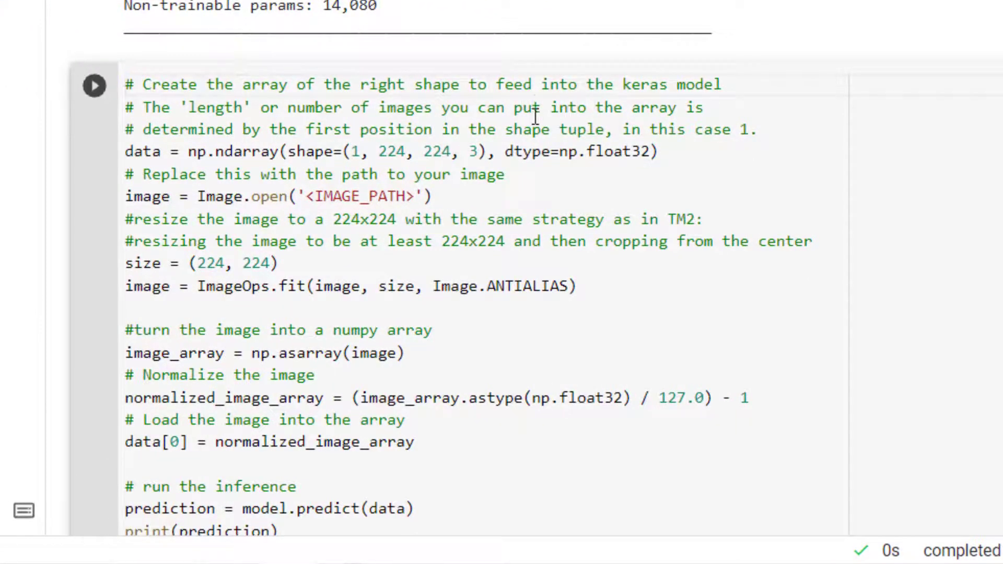
left_click(178, 151)
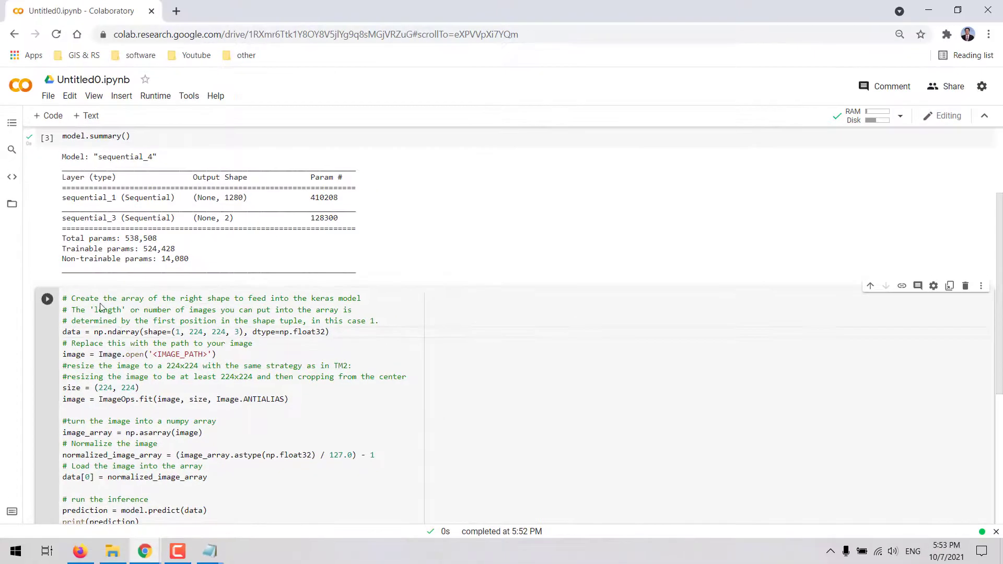
- Replace <IMAGE_PATH> in Image.open with the copied file name 'healthy IMG_20180830_112622.jpg'
left_click(11, 206)
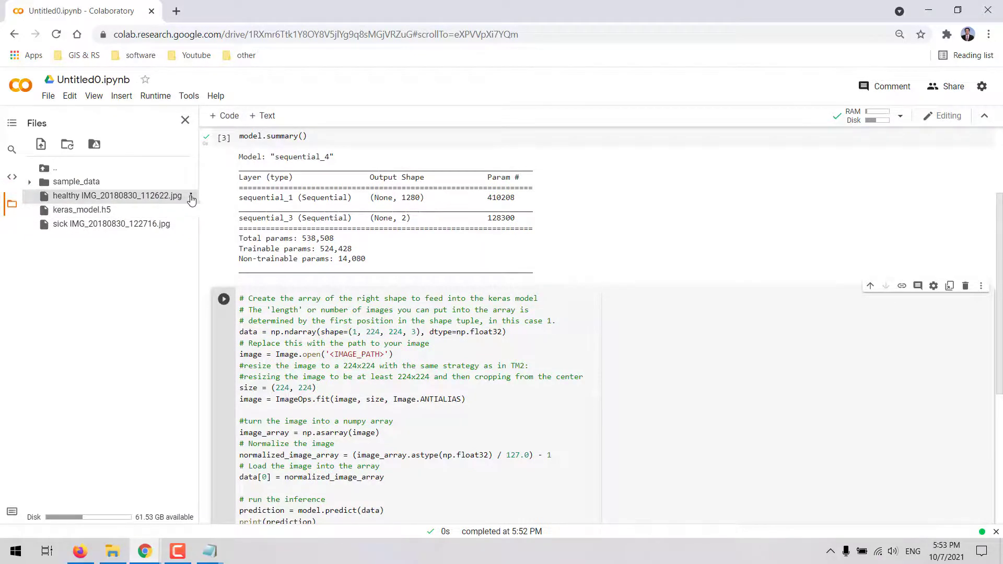
left_click(191, 197)
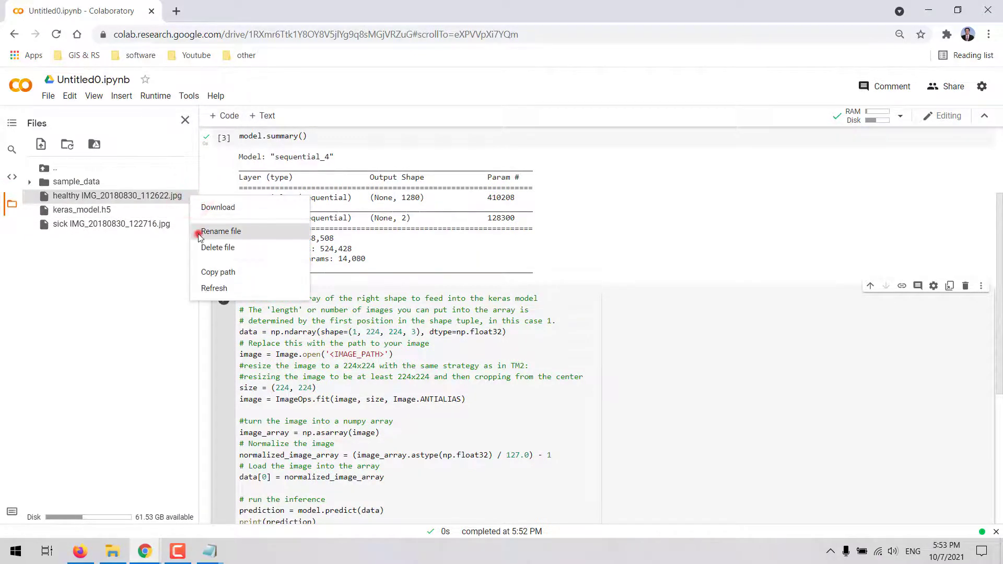
left_click(198, 234)
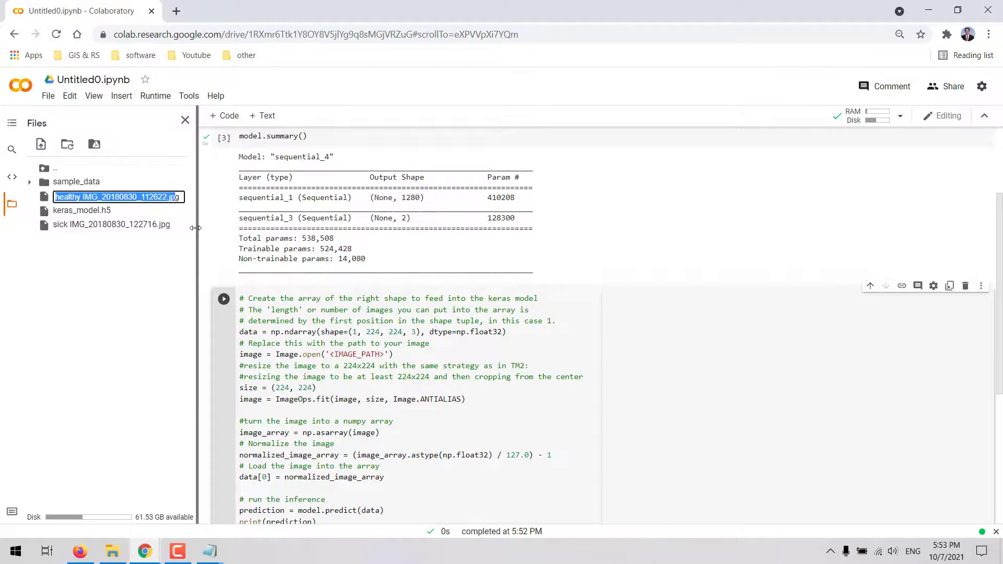
left_click(385, 355)
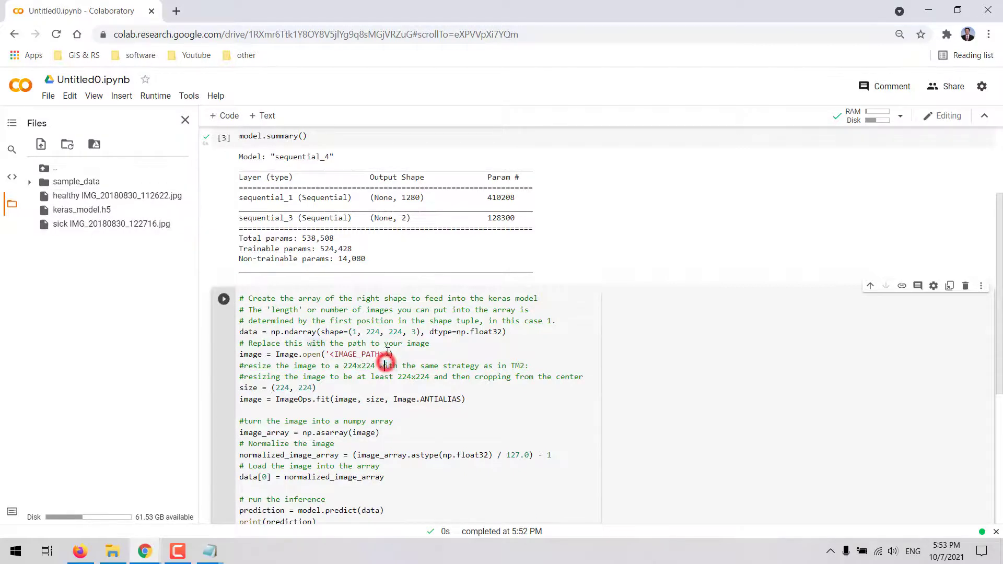
left_click_drag(385, 354, 331, 354)
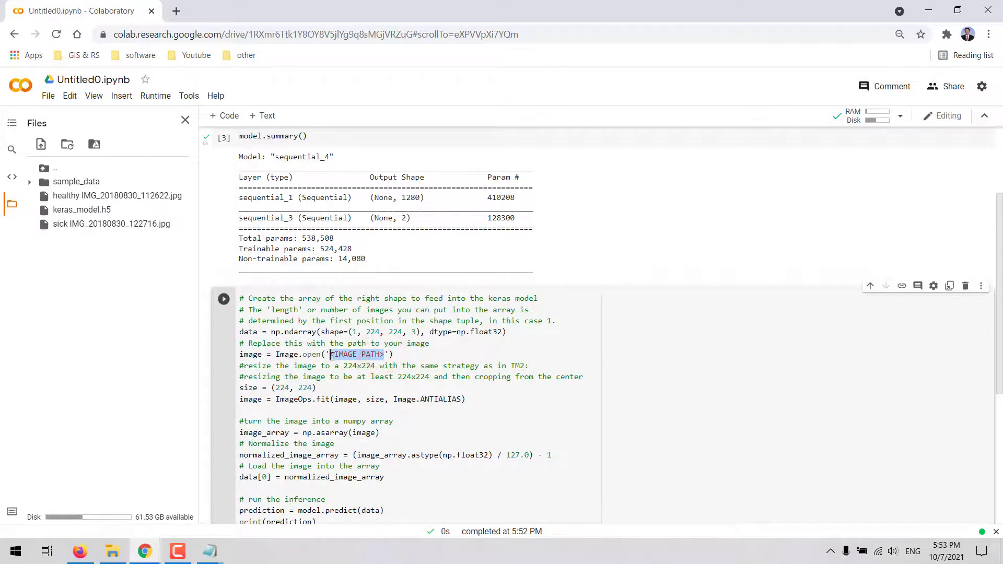
key("ctrl+v")
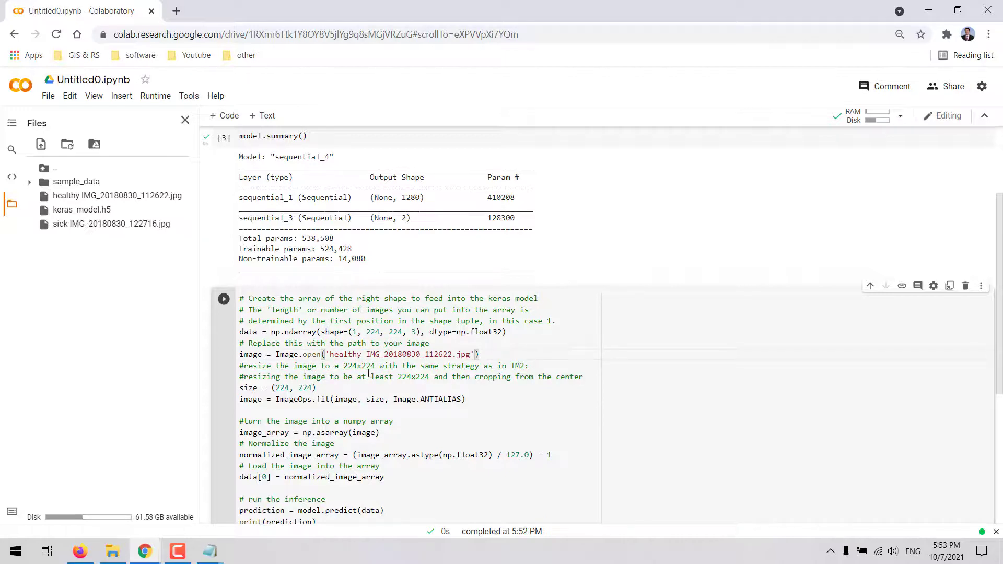
left_click(185, 120)
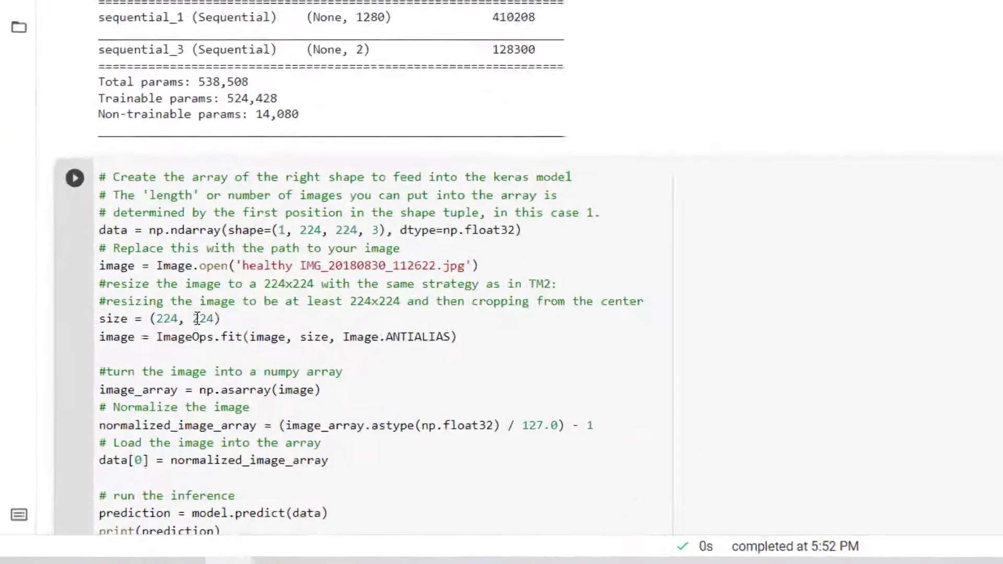
scroll(237, 314, "down", 4)
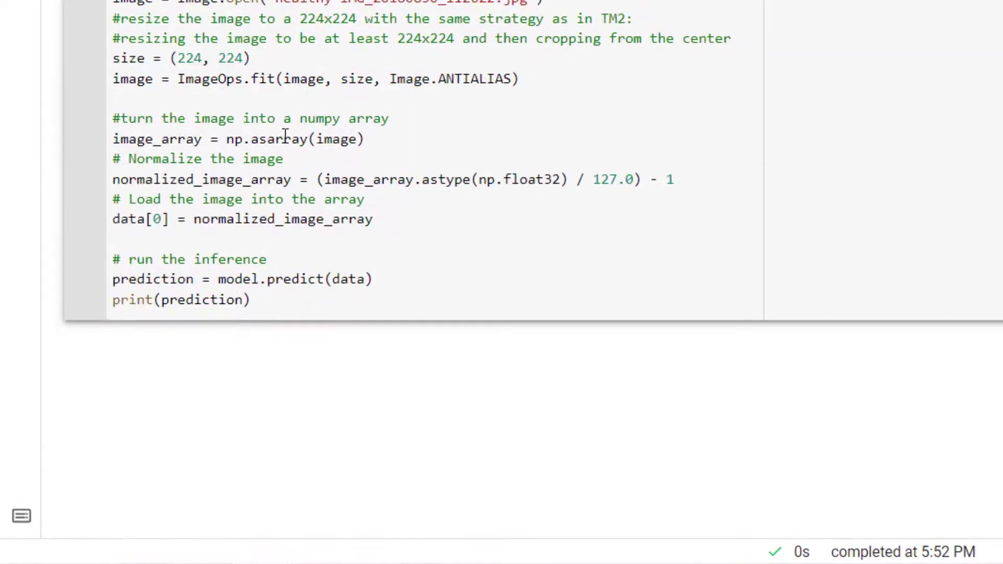
scroll(290, 141, "up", 3)
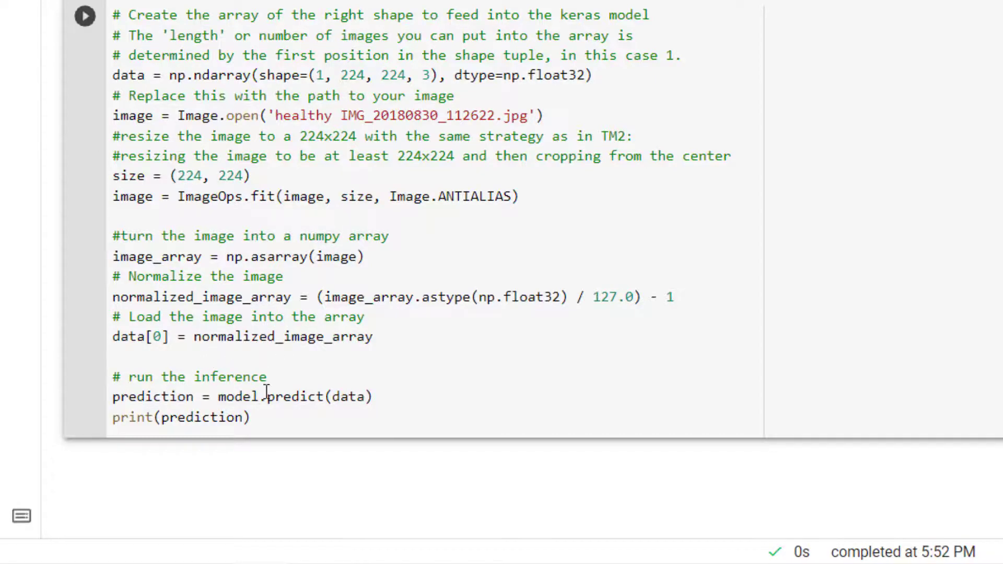
- Move the three inference lines into a new cell, then run both cells to get [[0.9968803 0.00311977]]
left_click_drag(253, 418, 100, 385)
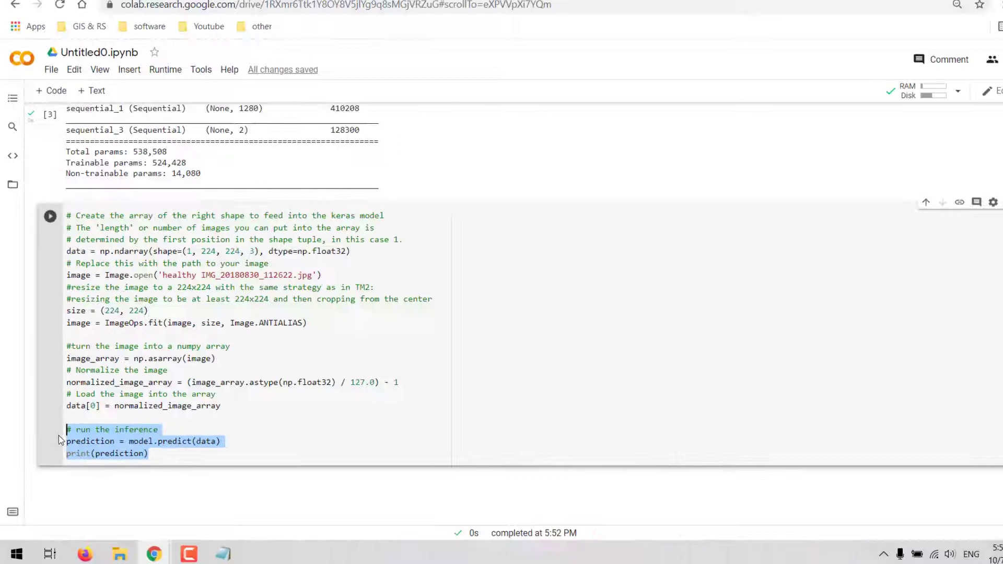
key("ctrl+x")
left_click(51, 90)
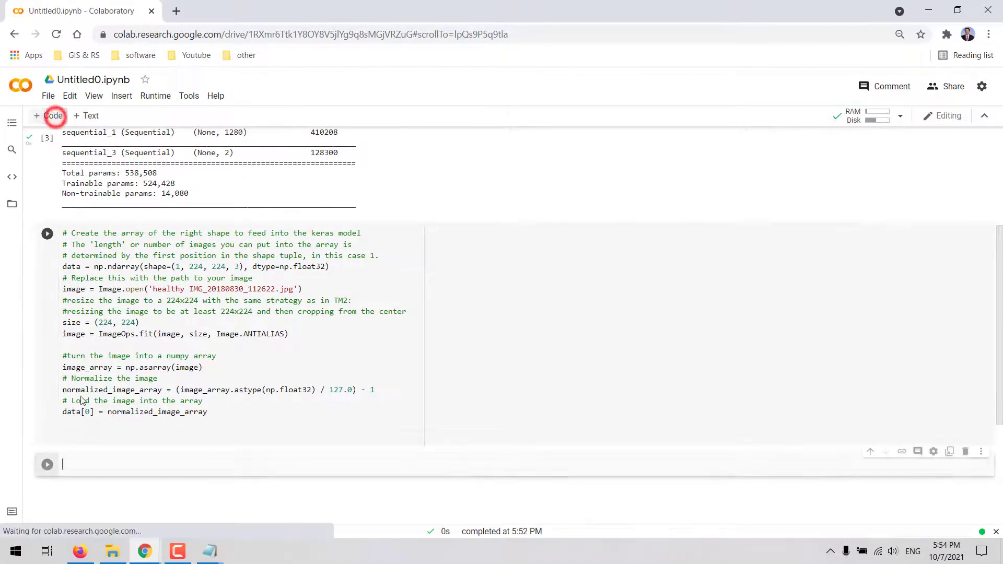
key("ctrl+v")
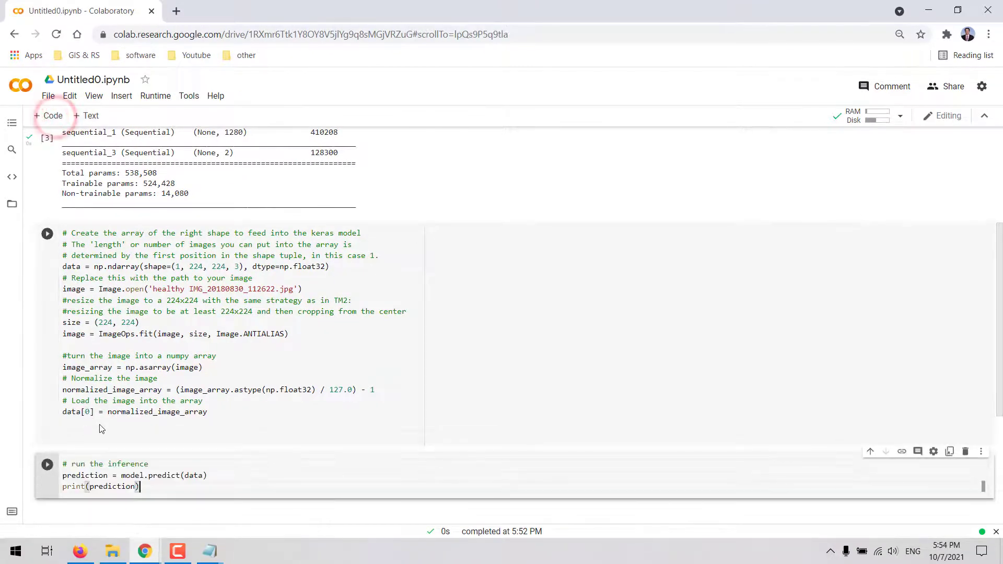
left_click(47, 234)
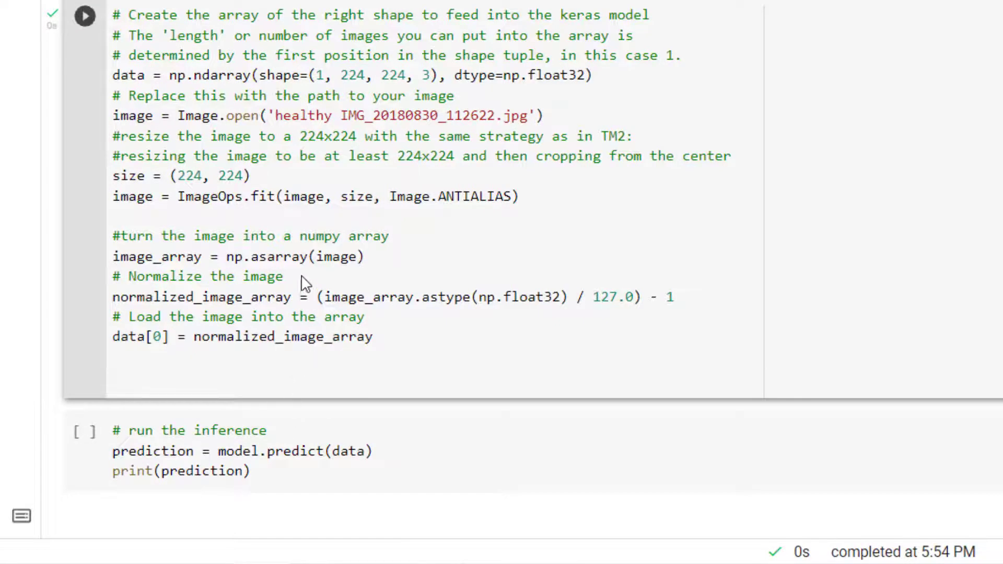
left_click(84, 432)
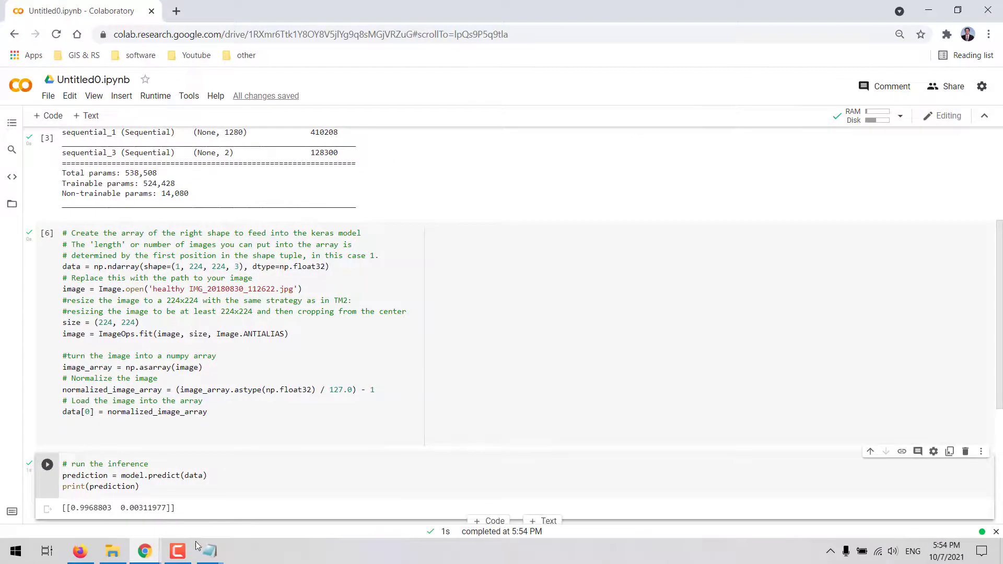
- Check the labels file in Notepad for class order (0 healthy, 1 sick), then close it
left_click(209, 549)
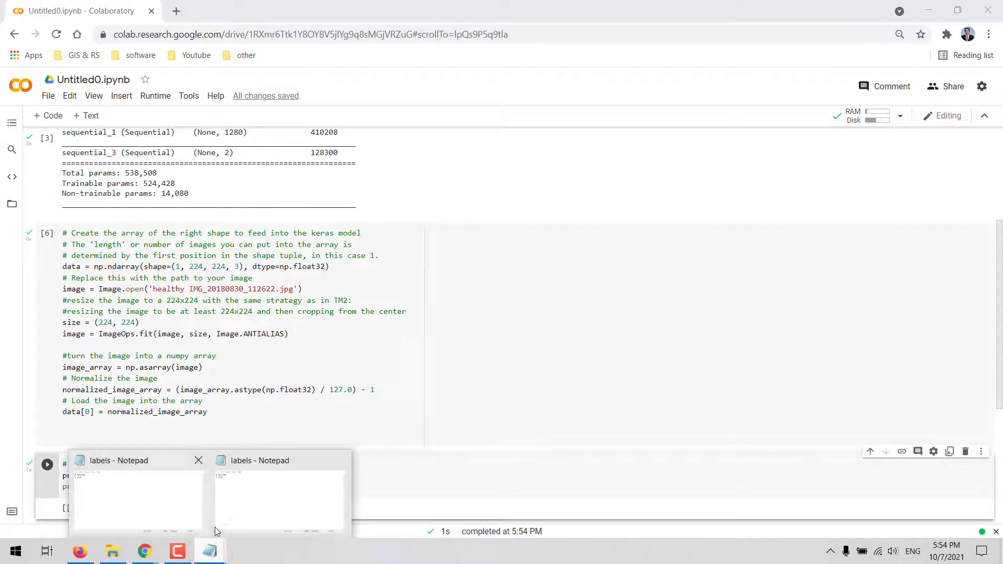
left_click(240, 493)
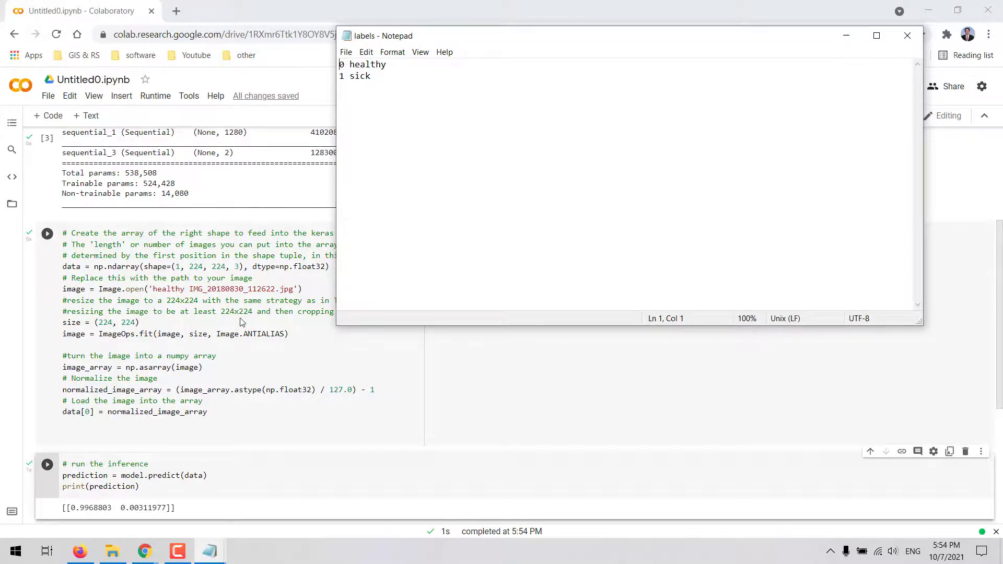
left_click(907, 36)
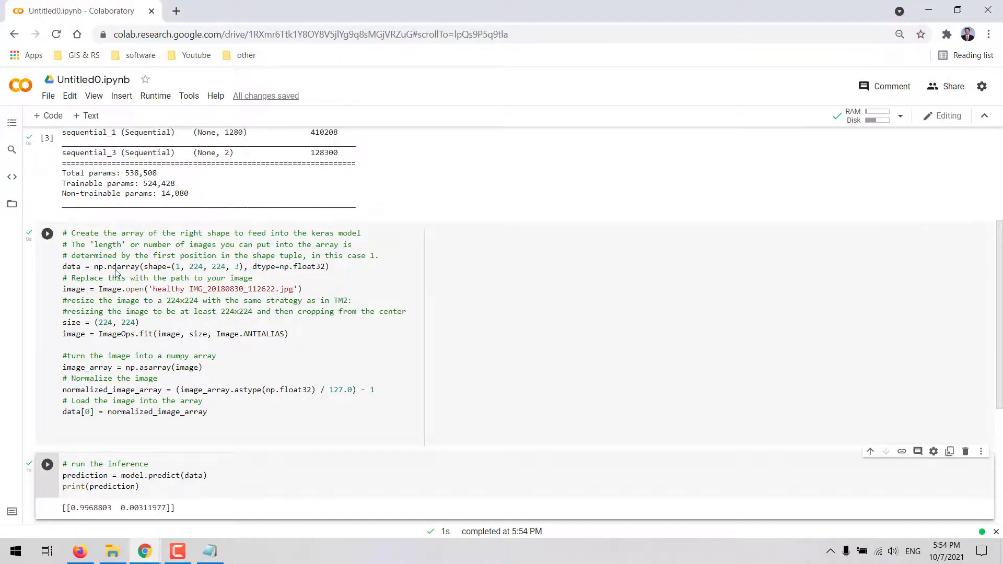
- Swap the healthy file name in Image.open for 'sick IMG_20180830_122716.jpg'
left_click(12, 203)
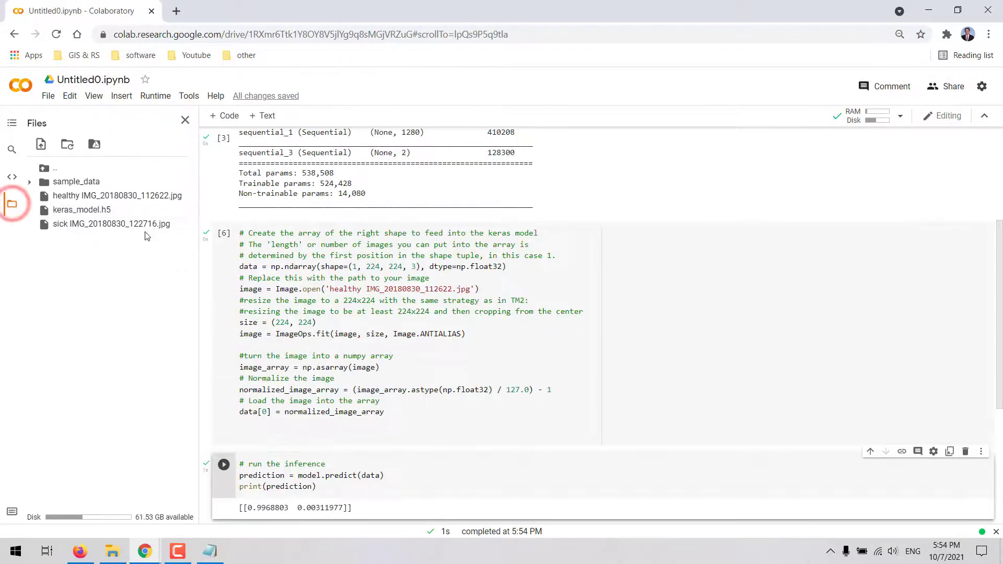
left_click(191, 226)
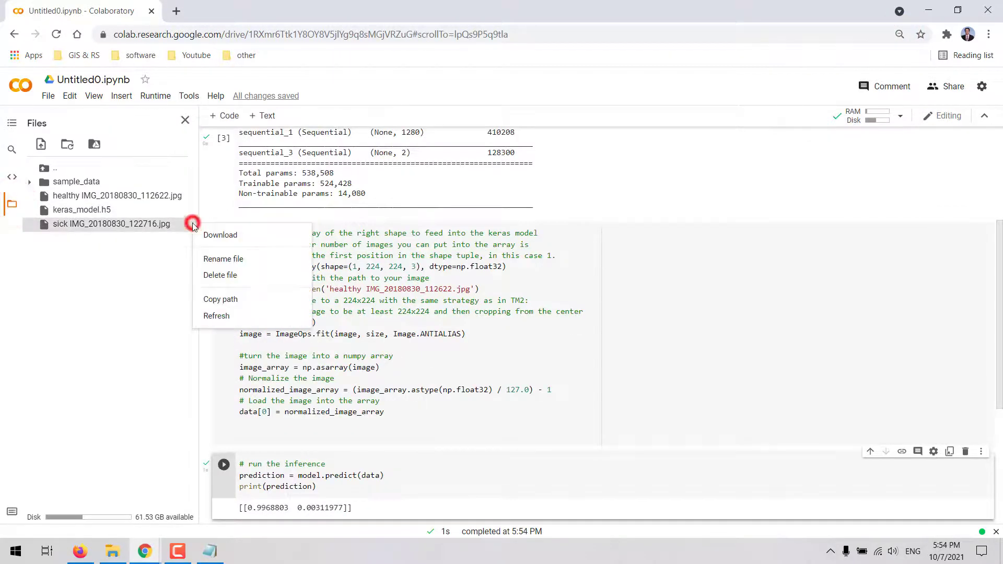
left_click(214, 260)
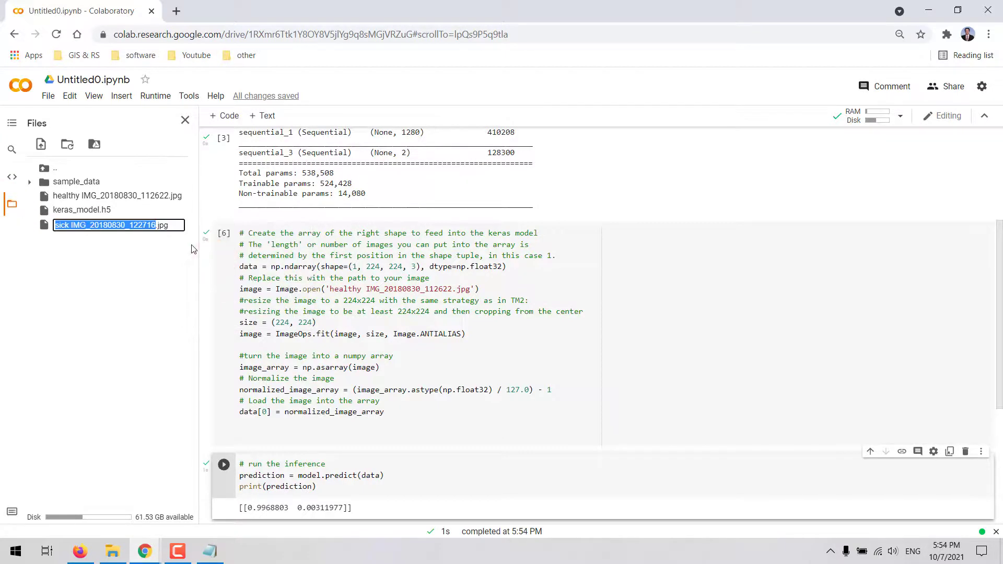
left_click(360, 309)
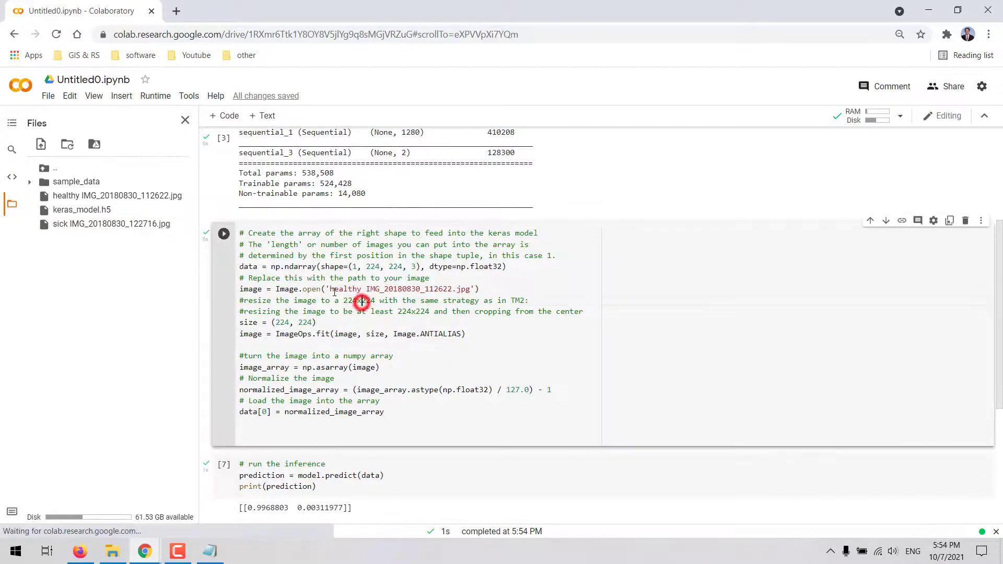
left_click_drag(329, 289, 471, 290)
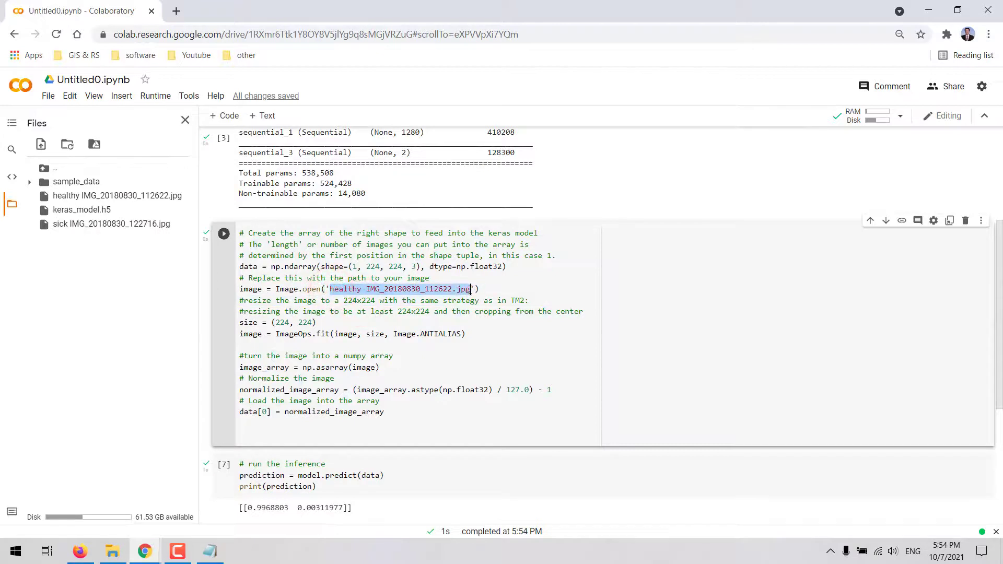
key("ctrl+v")
- Rerun the image and inference cells, getting [[0.00682575 0.99317425]] — sick at about 99.3%
key("ctrl+Return")
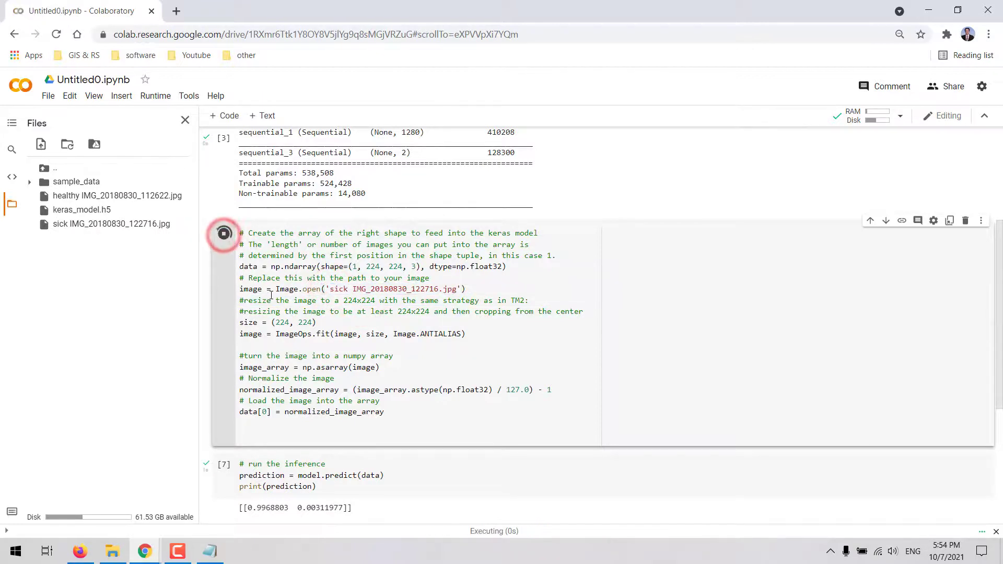
scroll(271, 295, "down", 3)
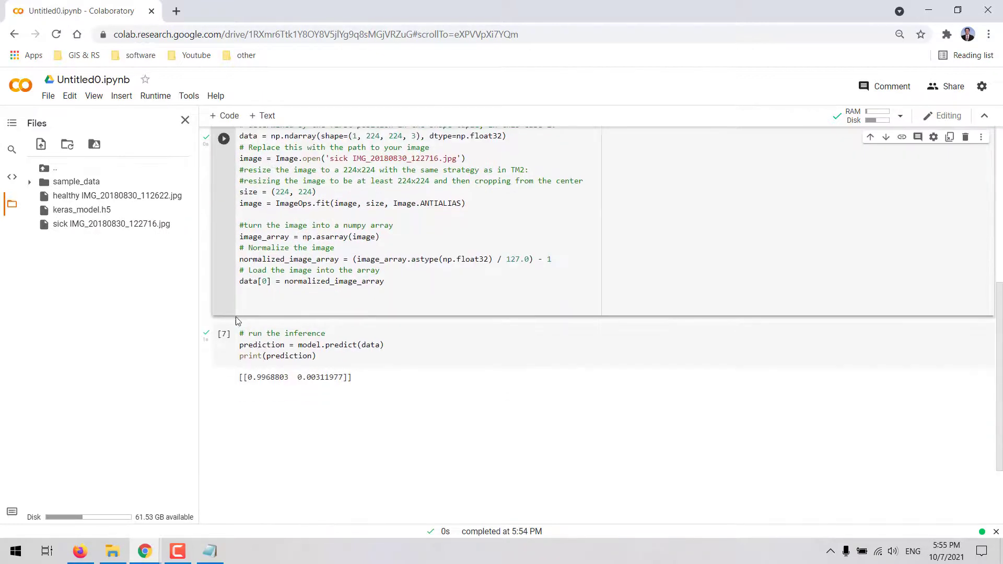
left_click(223, 334)
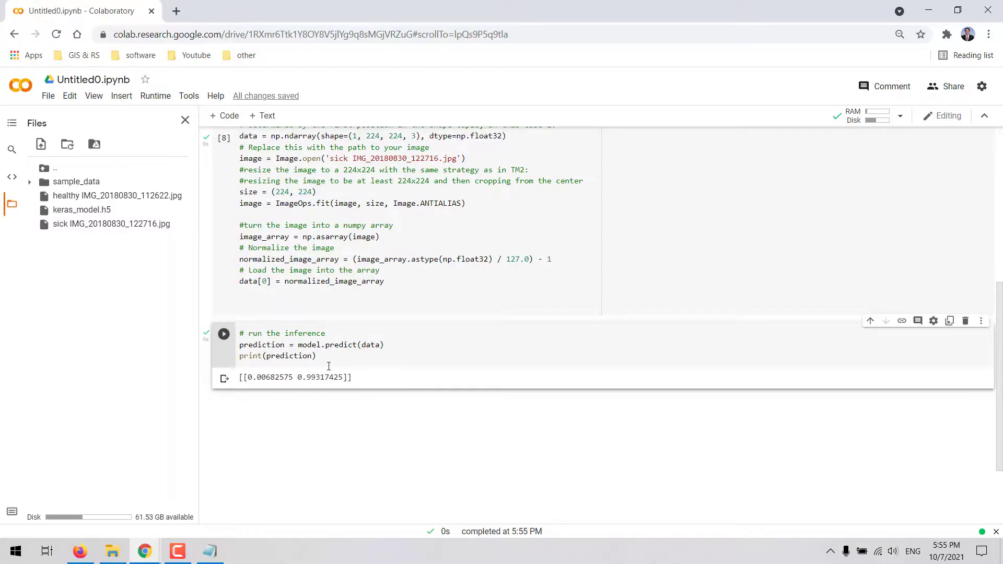
scroll(329, 366, "up", 1)
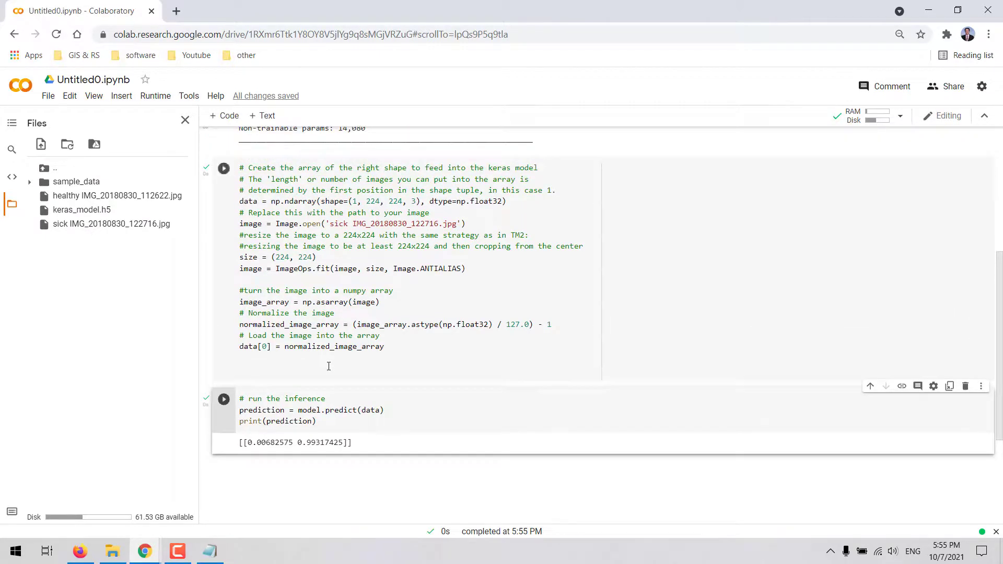